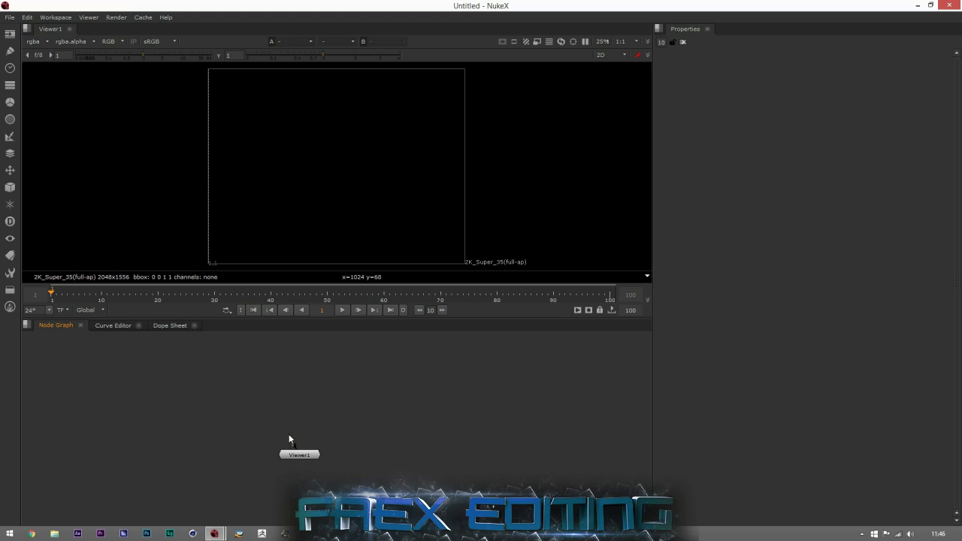
# Step: Import the Cut Footage clip from the desktop into the node graph
pyautogui.moveTo(298, 458)
pyautogui.mouseDown()
pyautogui.moveTo(298, 468)
pyautogui.moveTo(296, 456)
pyautogui.mouseUp()
pyautogui.moveTo(567, 7); pyautogui.dragTo(343, 24)
pyautogui.moveTo(746, 494); pyautogui.dragTo(356, 376)
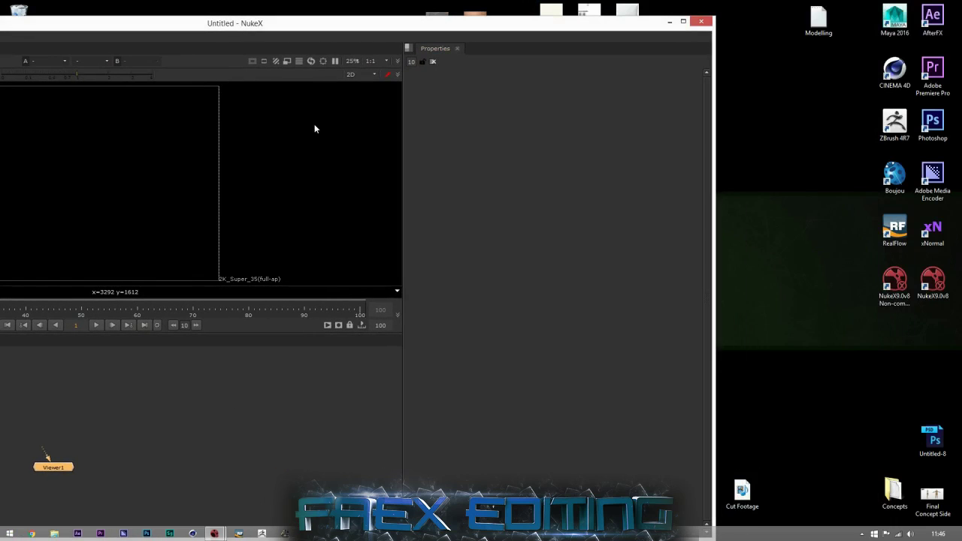
pyautogui.doubleClick(338, 21)
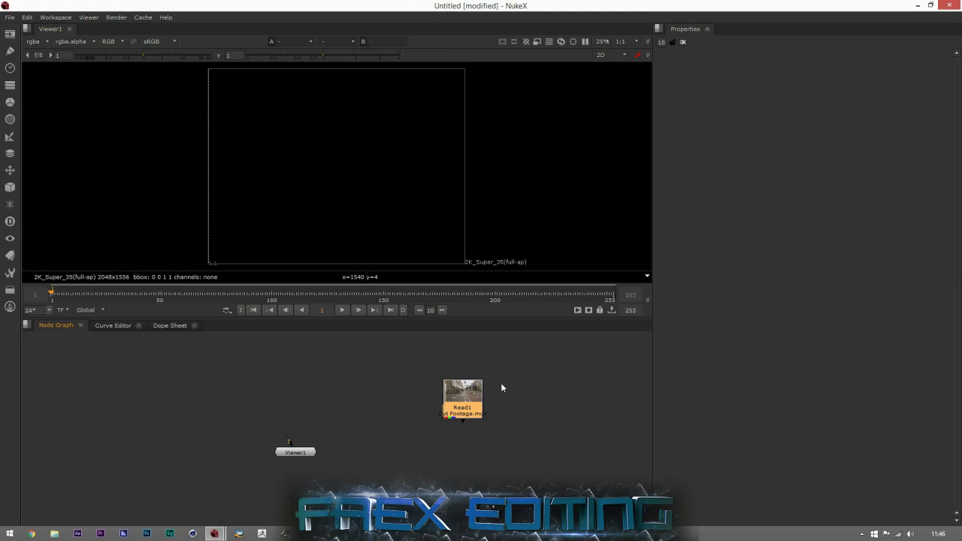
# Step: Place the Cut Footage read node above the viewer node and connect the viewer to it
pyautogui.moveTo(298, 451)
pyautogui.mouseDown()
pyautogui.moveTo(314, 458)
pyautogui.moveTo(305, 466)
pyautogui.mouseUp()
pyautogui.moveTo(346, 415); pyautogui.dragTo(297, 403)
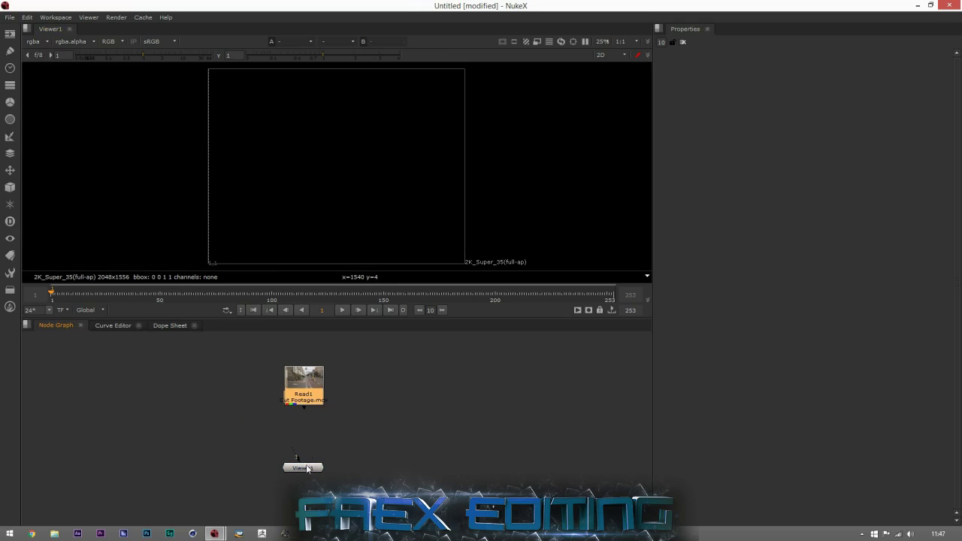
pyautogui.moveTo(295, 456); pyautogui.dragTo(310, 383)
pyautogui.moveTo(305, 470); pyautogui.dragTo(304, 462)
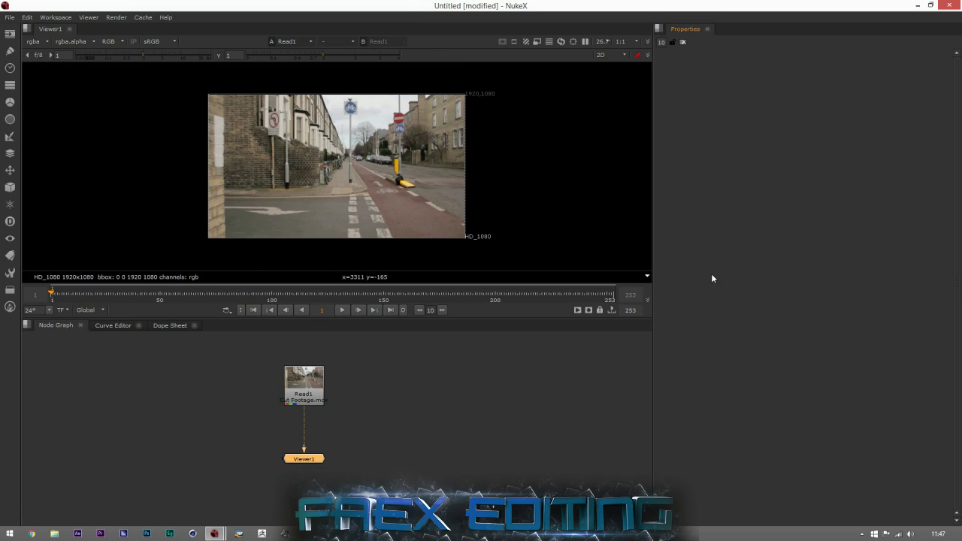
# Step: Set the project settings to 25 fps with the HD_1080 1920x1080 full size format, and close them
pyautogui.press('s')
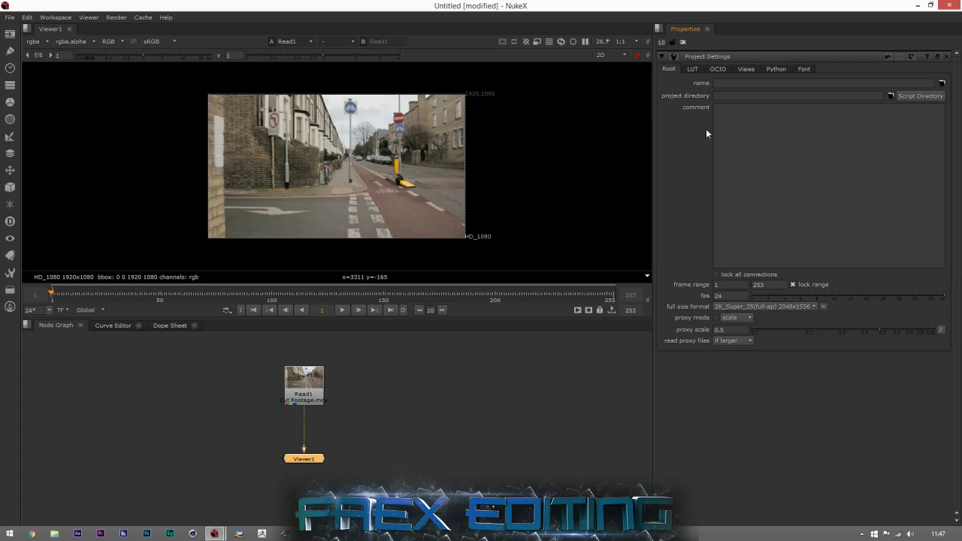
pyautogui.doubleClick(720, 296)
pyautogui.write('25')
pyautogui.press('Return')
pyautogui.click(734, 309)
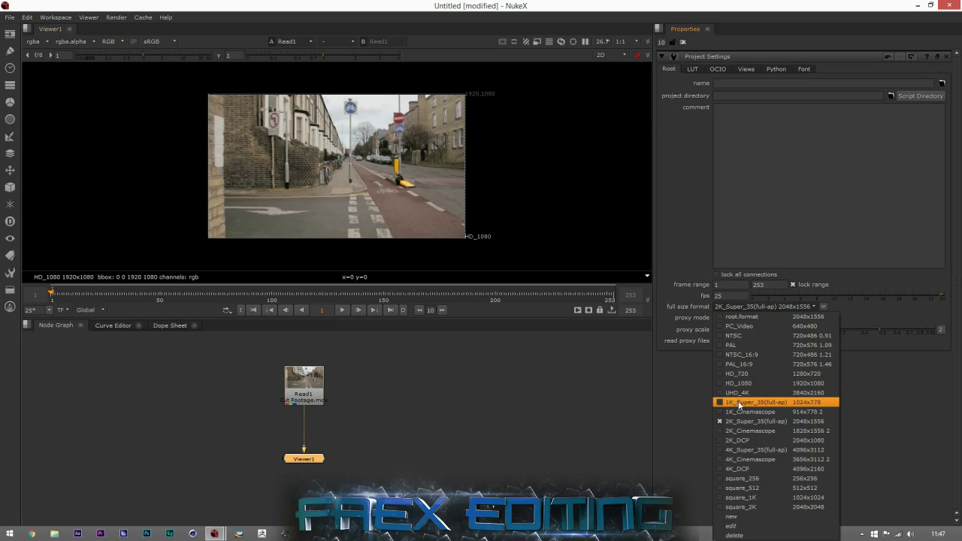
pyautogui.click(747, 385)
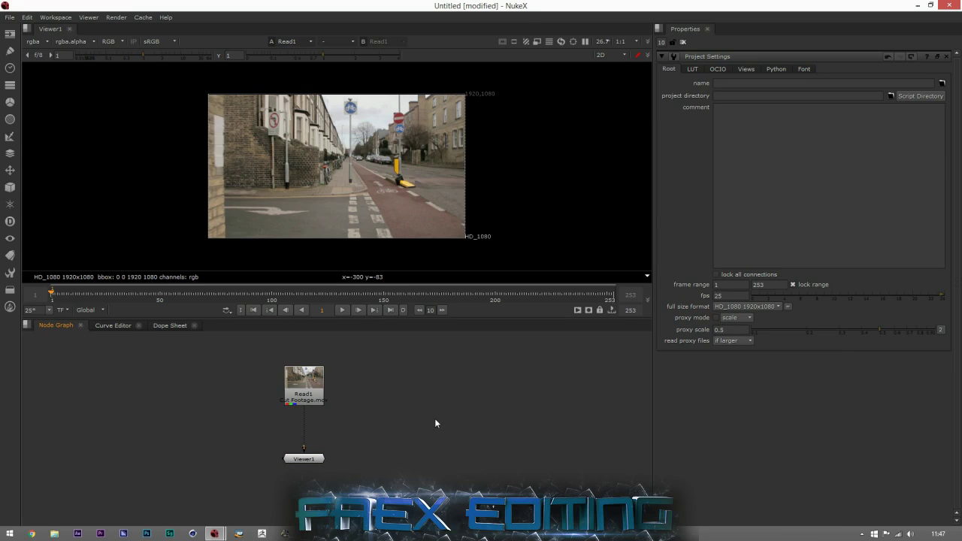
pyautogui.click(682, 43)
# Step: Make room above the viewer node and insert a Sharpen node after the Cut Footage read node
pyautogui.scroll(4, 346, 226)
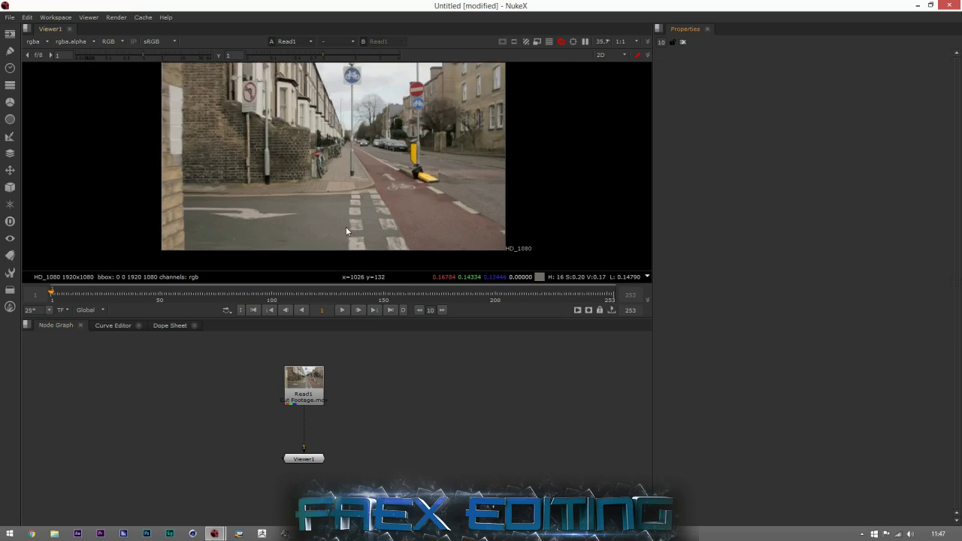
pyautogui.scroll(-2, 380, 184)
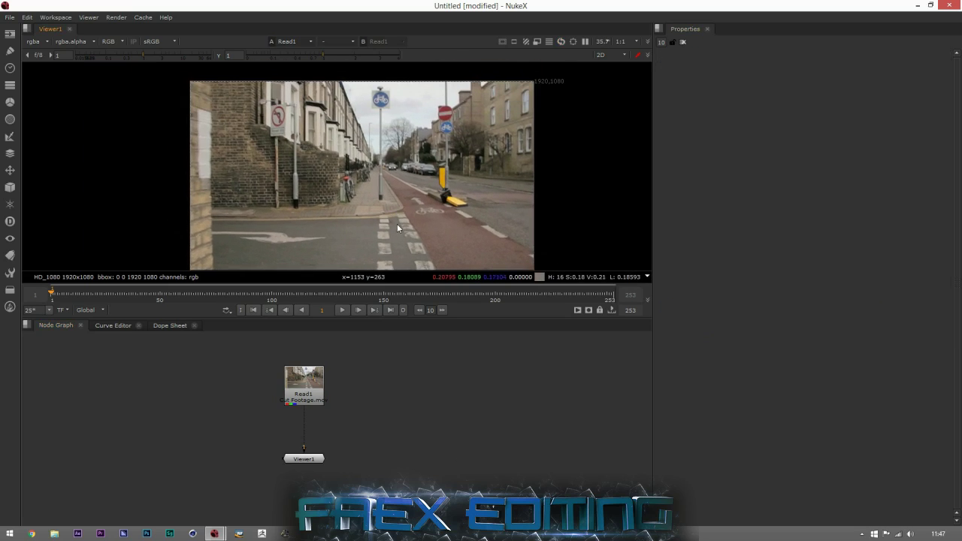
pyautogui.moveTo(314, 459); pyautogui.dragTo(314, 480)
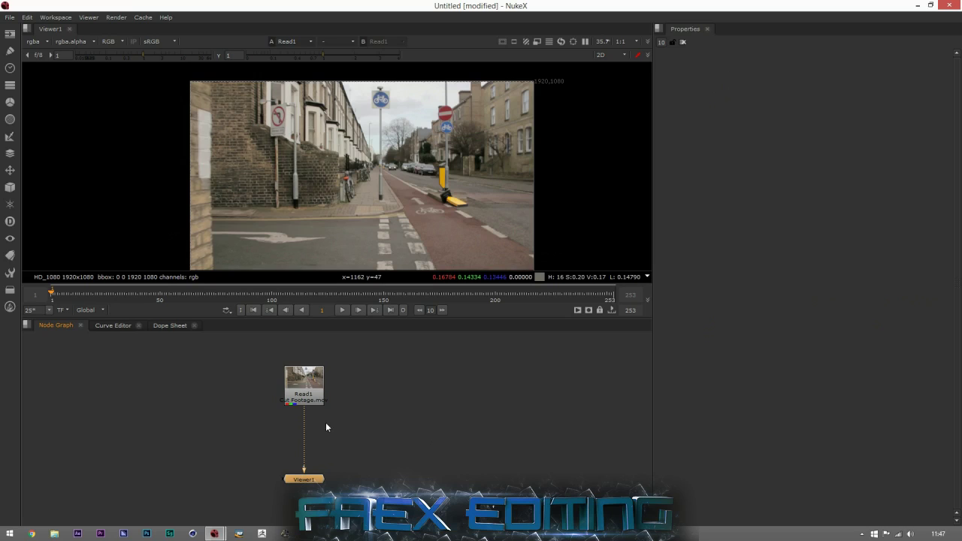
pyautogui.click(308, 386)
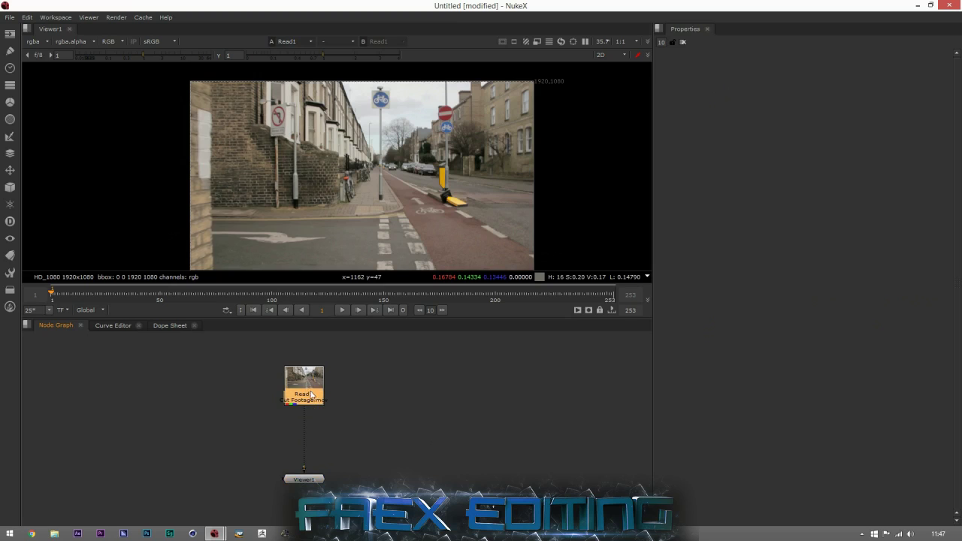
pyautogui.press('Tab')
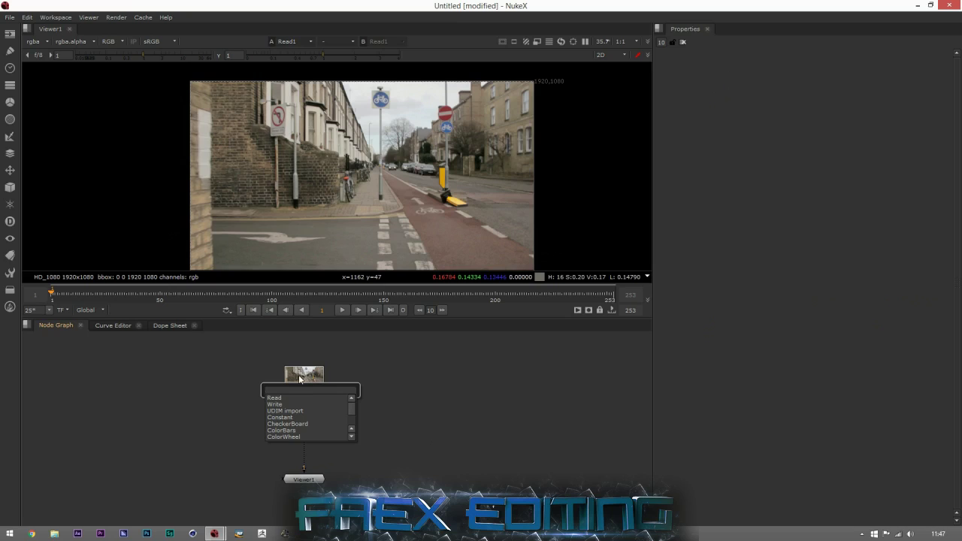
pyautogui.write('s')
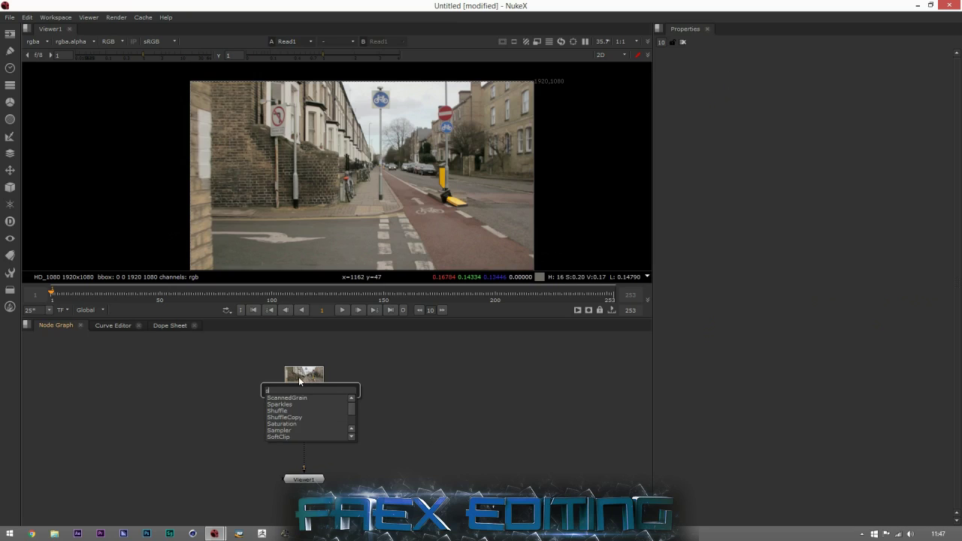
pyautogui.write('harpen')
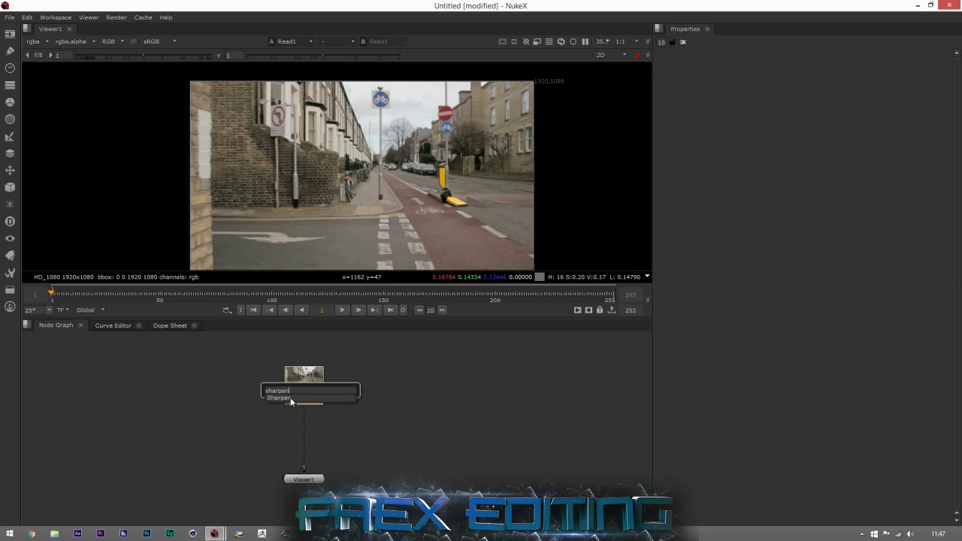
pyautogui.press('Return')
# Step: Set the Sharpen node's size to 15.5
pyautogui.click(779, 129)
pyautogui.moveTo(818, 134); pyautogui.dragTo(831, 134)
pyautogui.scroll(7, 363, 179)
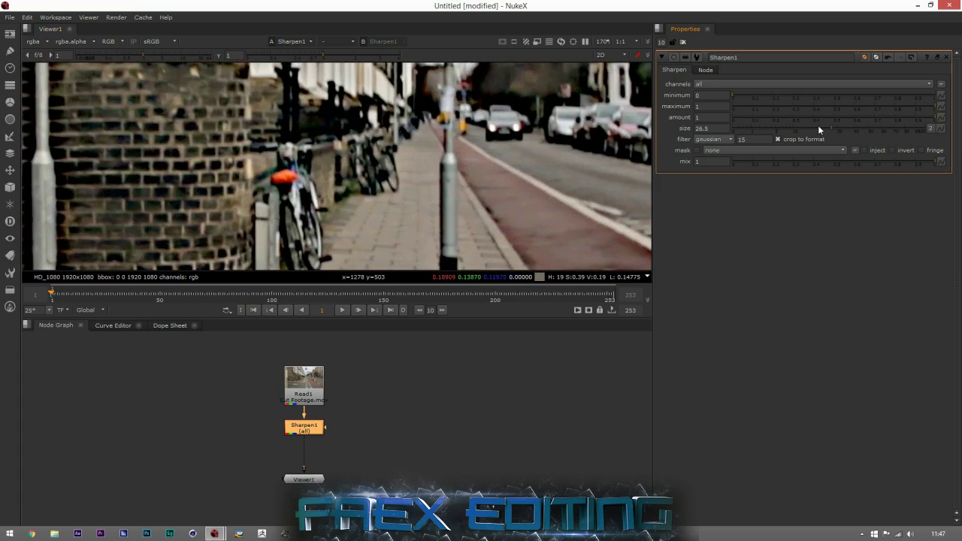
pyautogui.moveTo(819, 129); pyautogui.dragTo(809, 130)
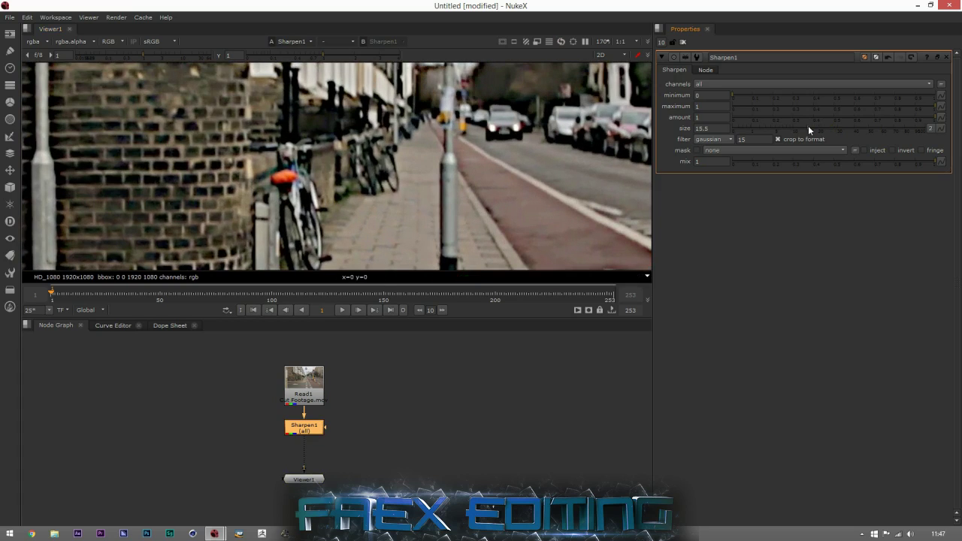
# Step: Check the sharpened footage and insert a CameraTracker node after the Sharpen node
pyautogui.click(336, 340)
pyautogui.scroll(-3, 431, 197)
pyautogui.scroll(-5, 439, 208)
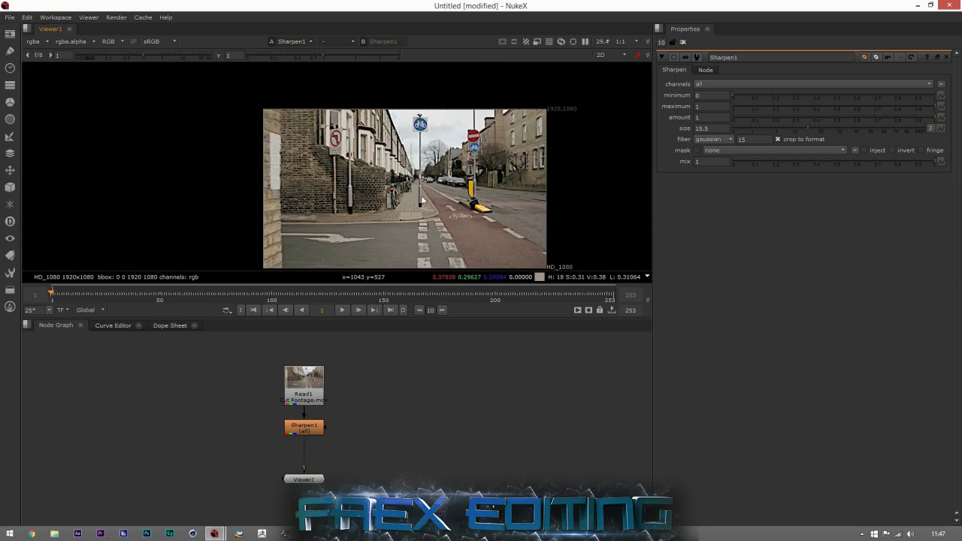
pyautogui.scroll(-2, 421, 201)
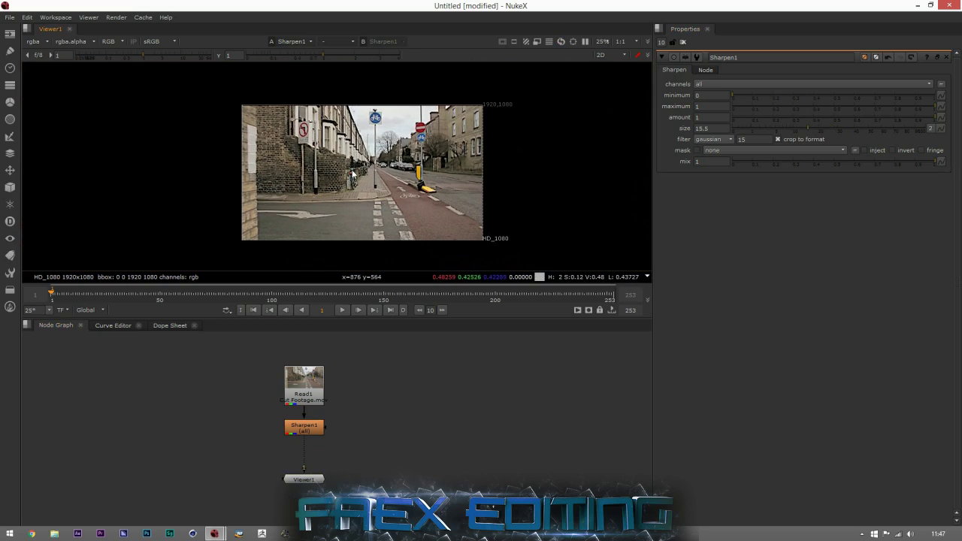
pyautogui.scroll(2, 342, 173)
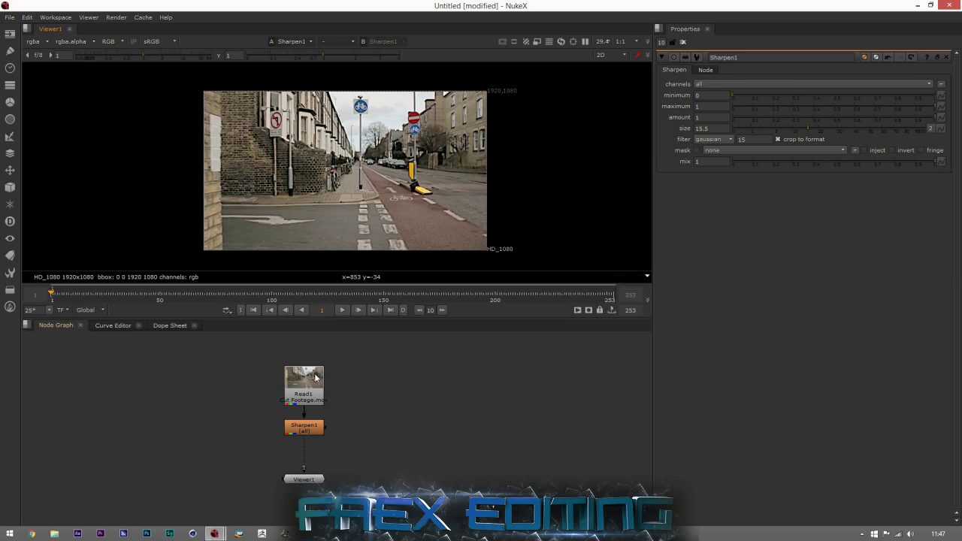
pyautogui.click(310, 431)
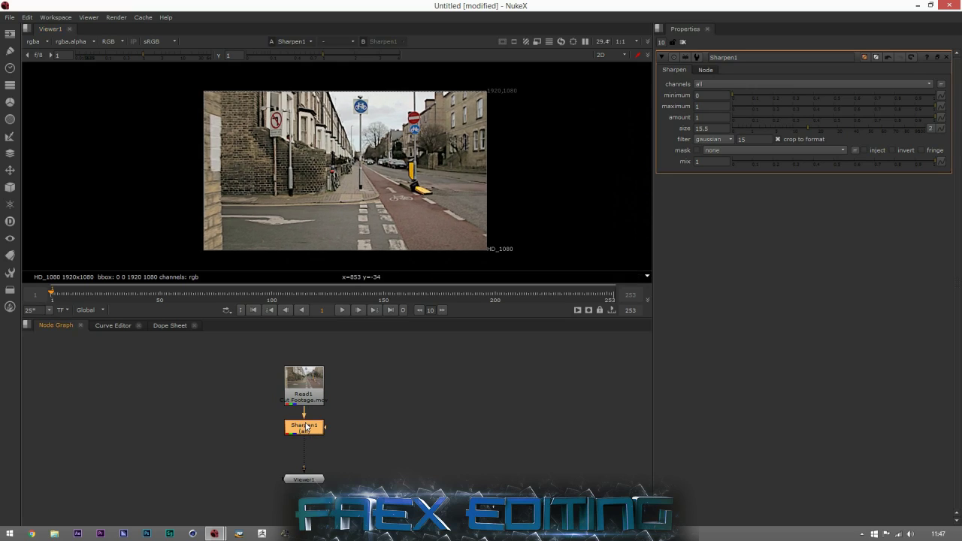
pyautogui.press('Tab')
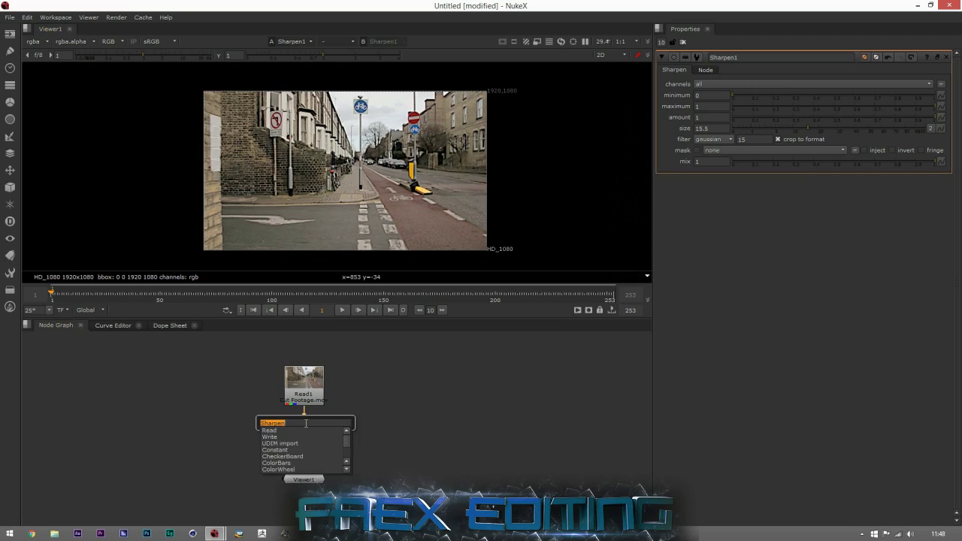
pyautogui.write('ca,m')
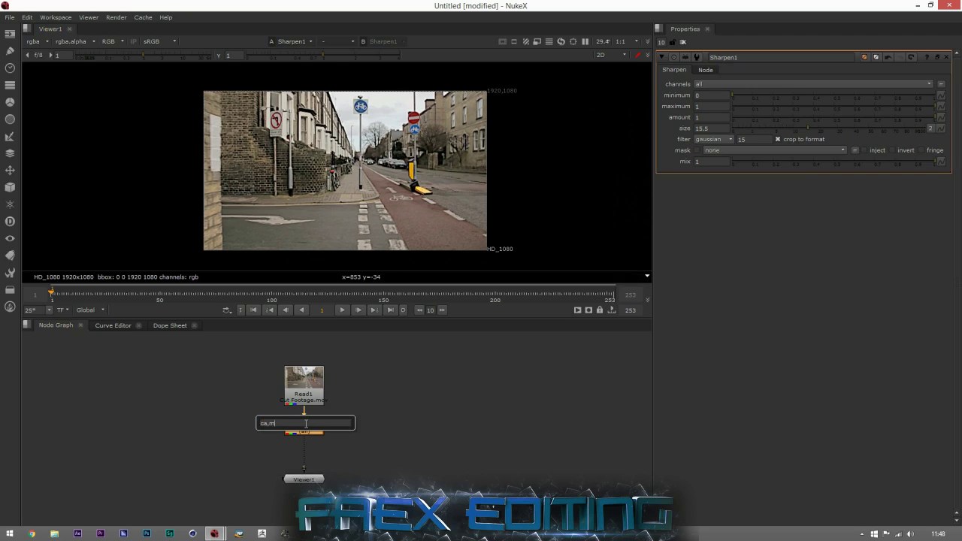
pyautogui.press('BackSpace')
pyautogui.press('BackSpace')
pyautogui.write('m')
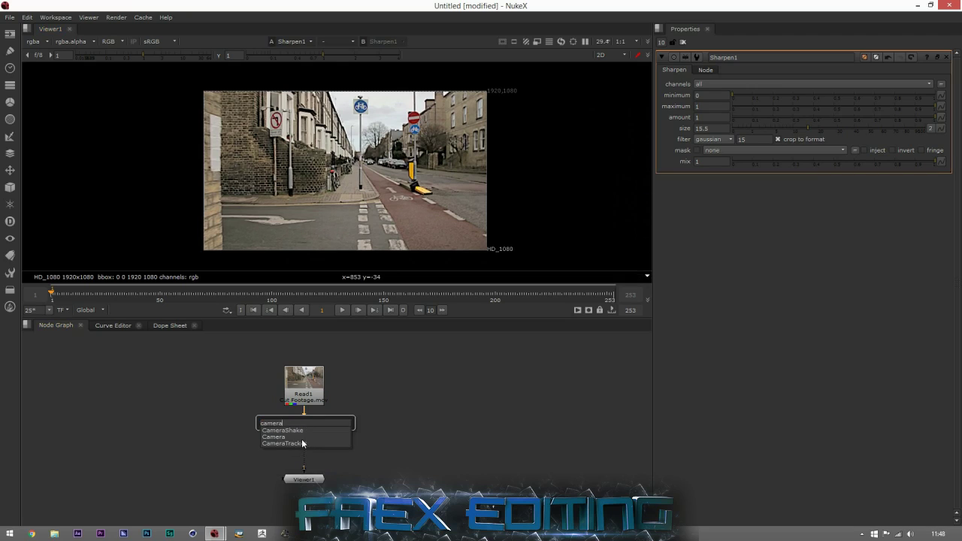
pyautogui.press('Escape')
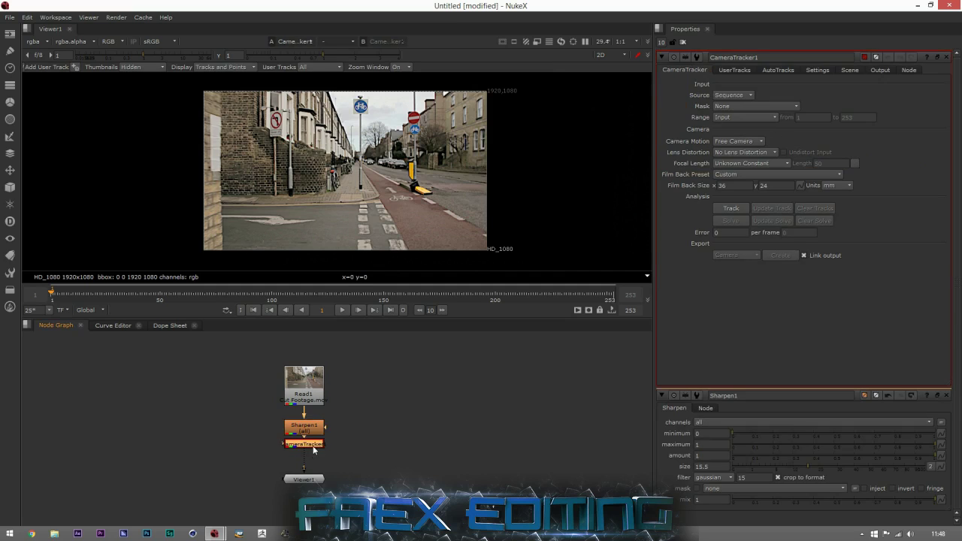
# Step: Space out the CameraTracker and viewer nodes below the Sharpen node
pyautogui.moveTo(313, 446); pyautogui.dragTo(312, 454)
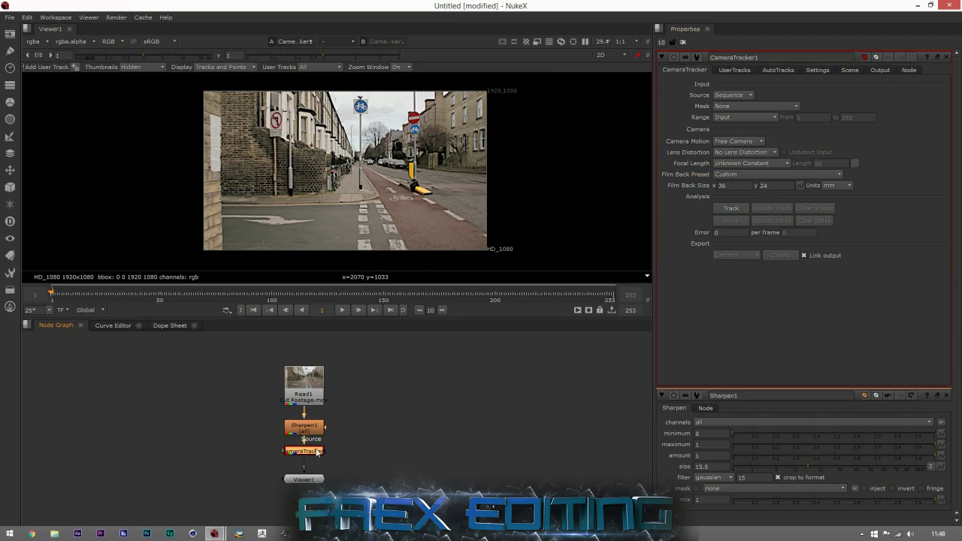
pyautogui.moveTo(304, 481); pyautogui.dragTo(307, 496)
pyautogui.moveTo(311, 451); pyautogui.dragTo(309, 457)
pyautogui.click(451, 469)
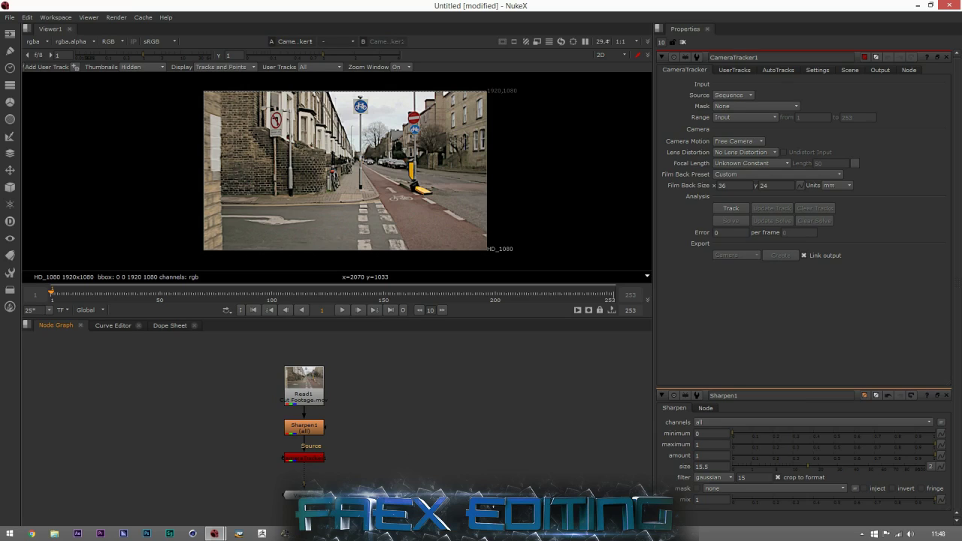
# Step: Set the CameraTracker's number of features to 500
pyautogui.click(301, 457)
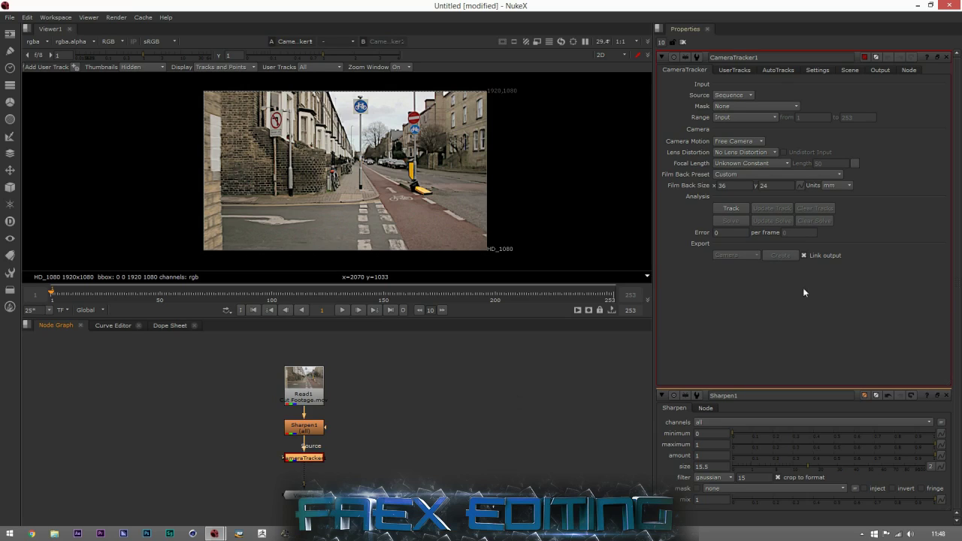
pyautogui.click(817, 70)
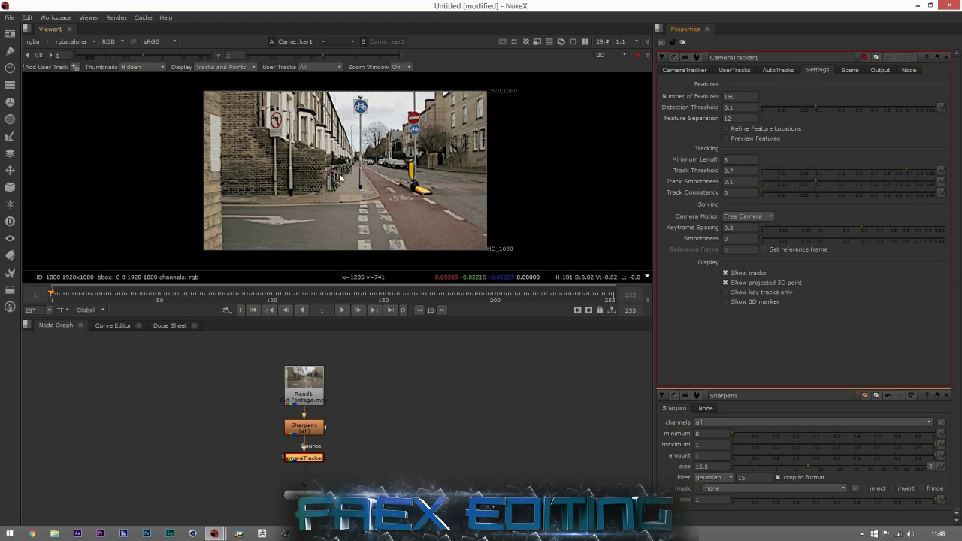
pyautogui.doubleClick(741, 96)
pyautogui.write('500')
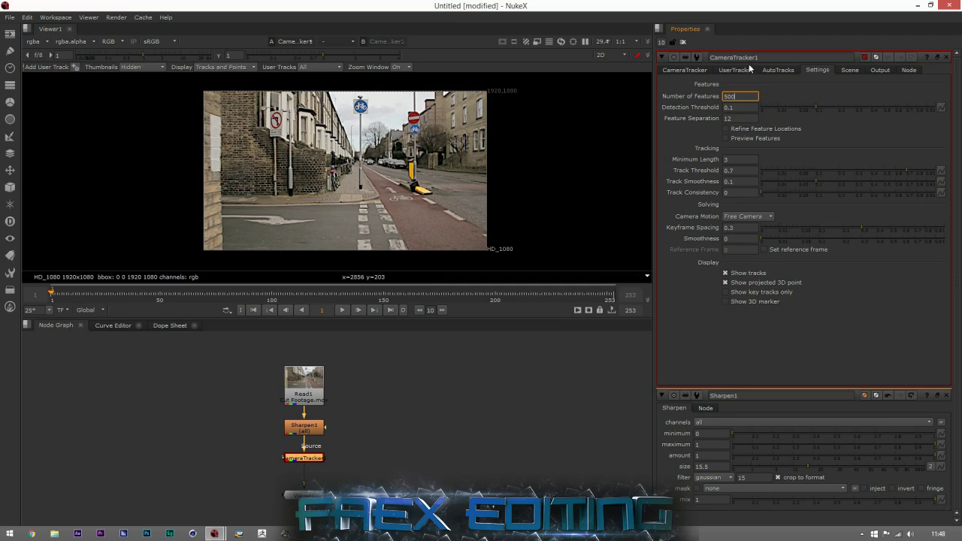
# Step: Look through the Canon DSLR film back presets offered by the CameraTracker
pyautogui.click(699, 70)
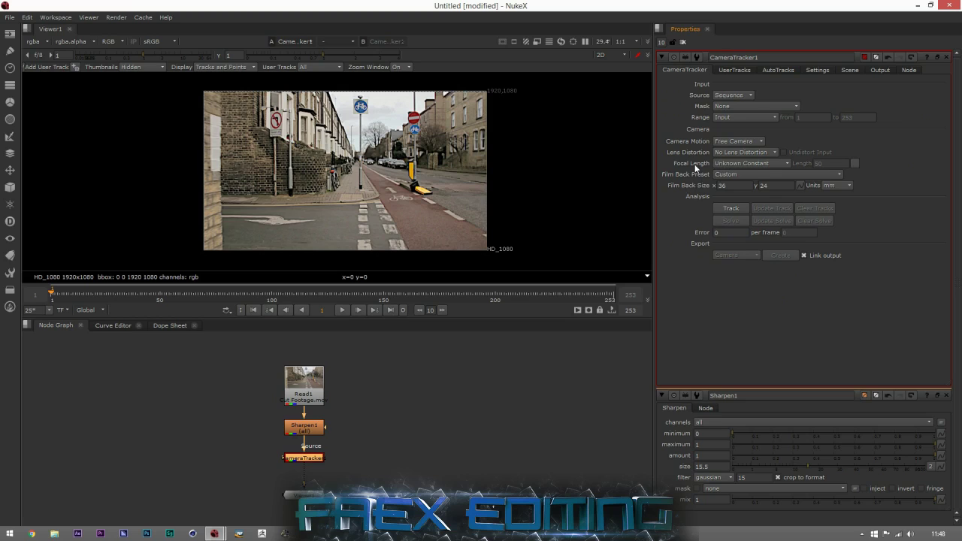
pyautogui.click(736, 174)
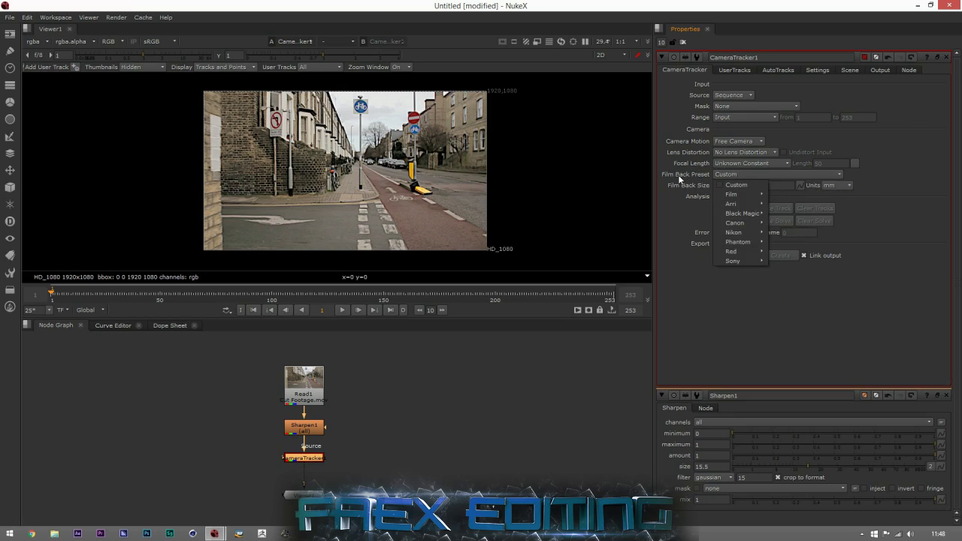
pyautogui.moveTo(739, 224)
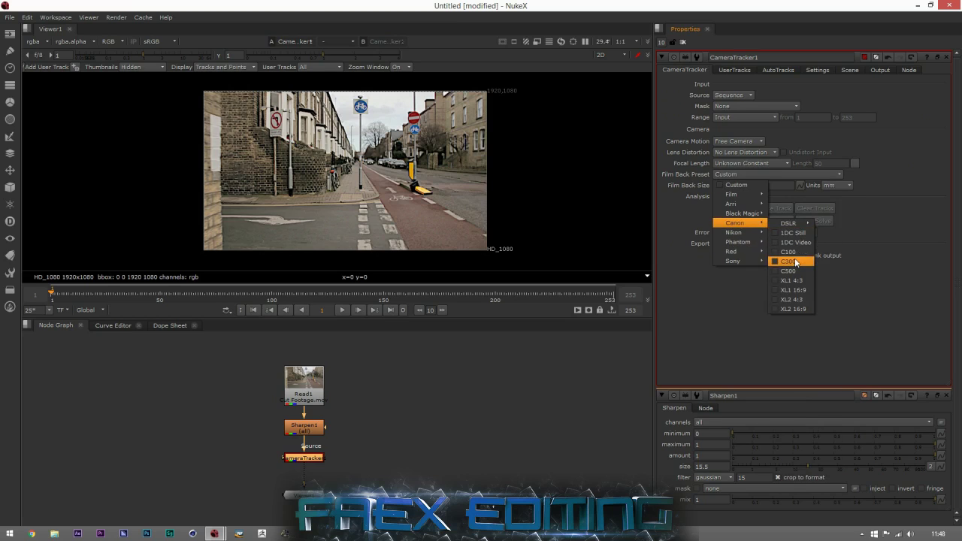
pyautogui.moveTo(796, 223)
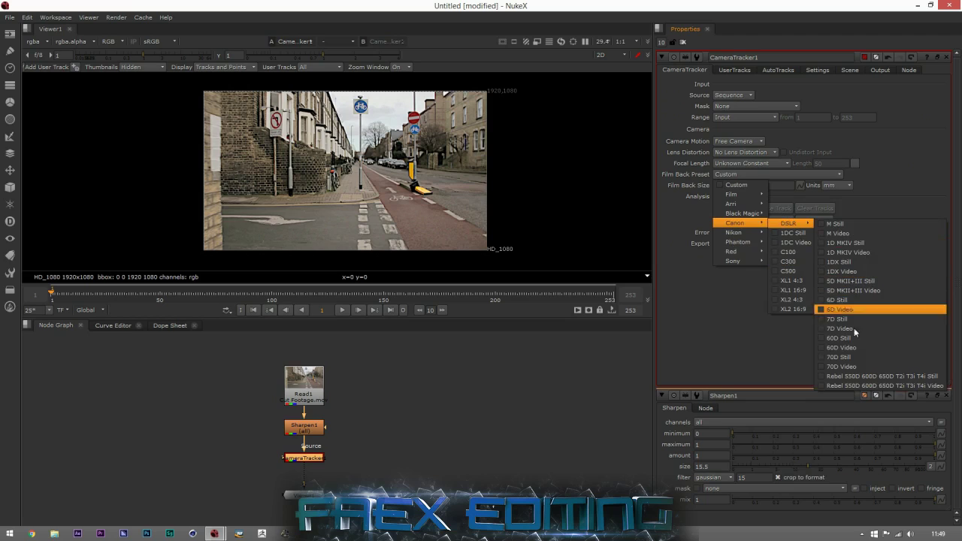
pyautogui.click(727, 336)
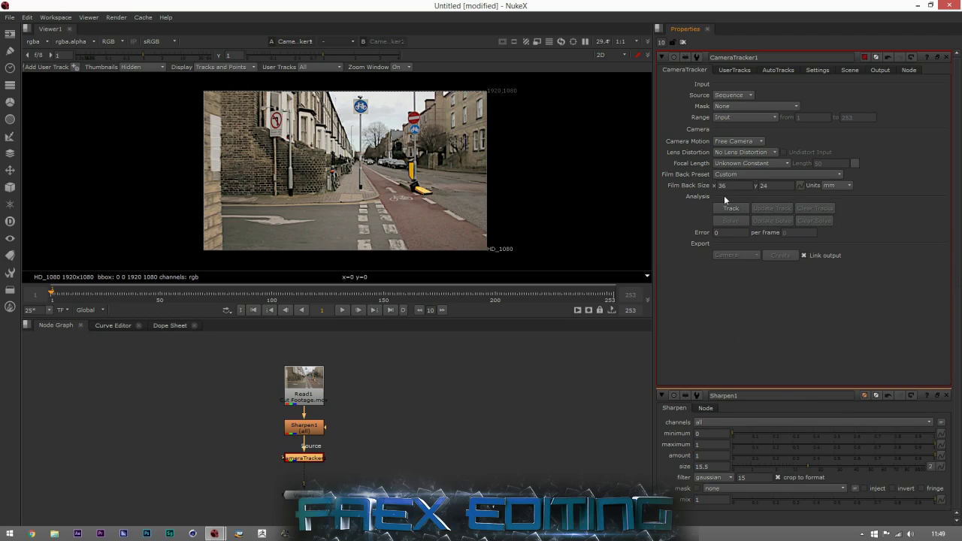
# Step: Run the CameraTracker's feature tracking over the footage
pyautogui.click(752, 163)
pyautogui.click(811, 289)
pyautogui.click(731, 210)
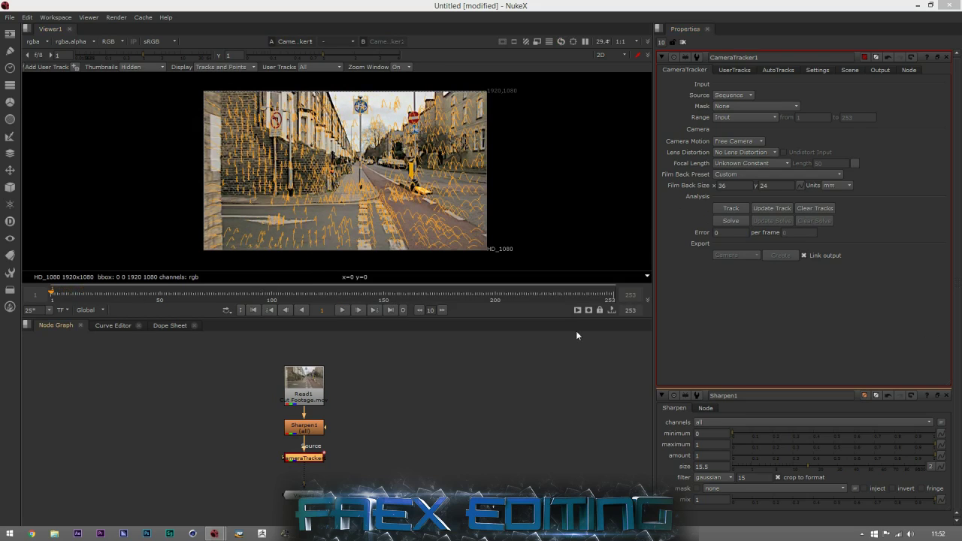
# Step: Review the feature tracks at several points in the footage, return to frame 1 and solve the camera
pyautogui.click(100, 292)
pyautogui.moveTo(102, 293); pyautogui.dragTo(200, 292)
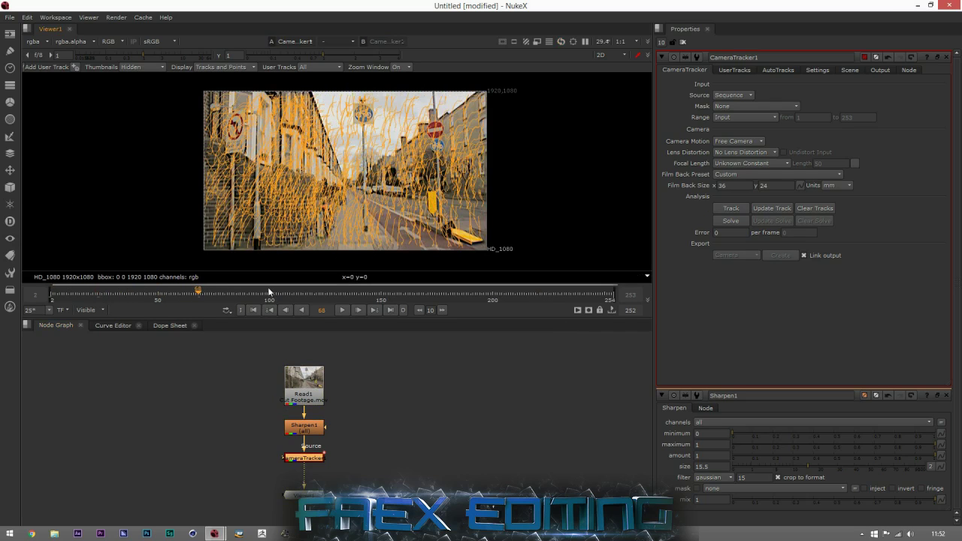
pyautogui.moveTo(297, 293); pyautogui.dragTo(337, 292)
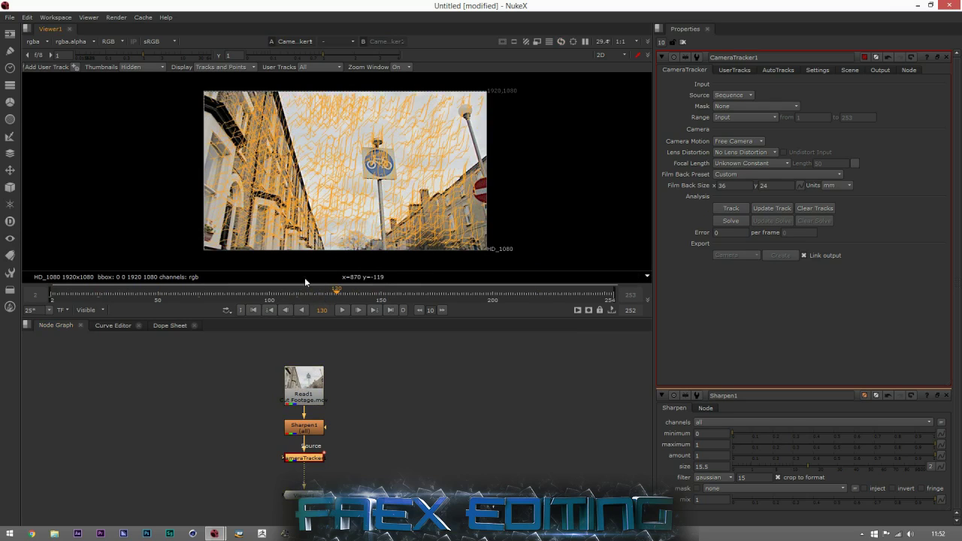
pyautogui.moveTo(70, 296); pyautogui.dragTo(52, 295)
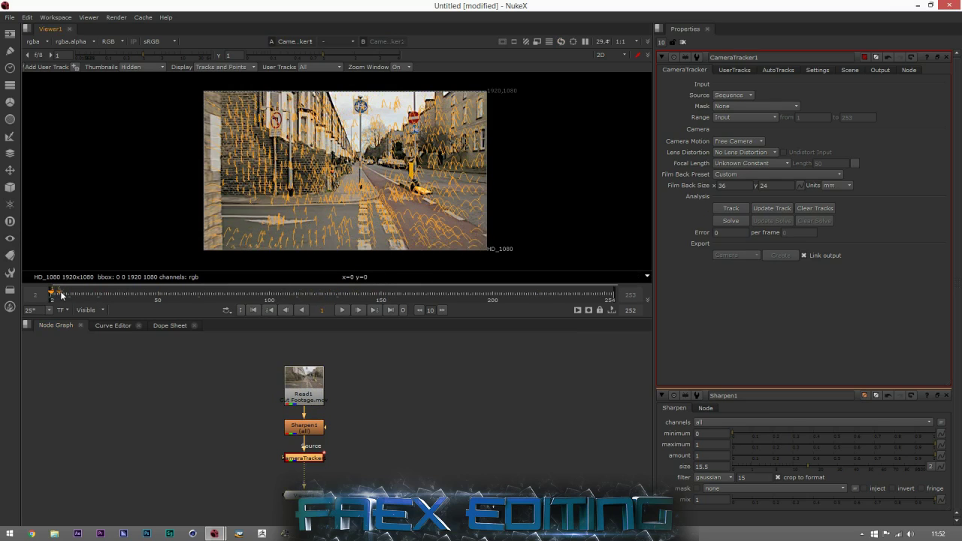
pyautogui.click(726, 225)
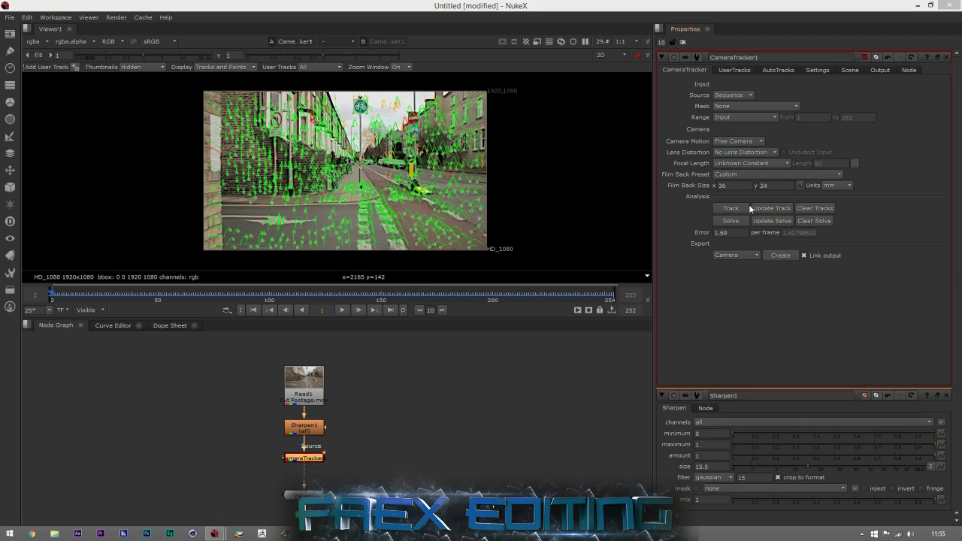
# Step: Set the CameraTracker's viewer overlay to Points only
pyautogui.click(230, 68)
pyautogui.click(208, 88)
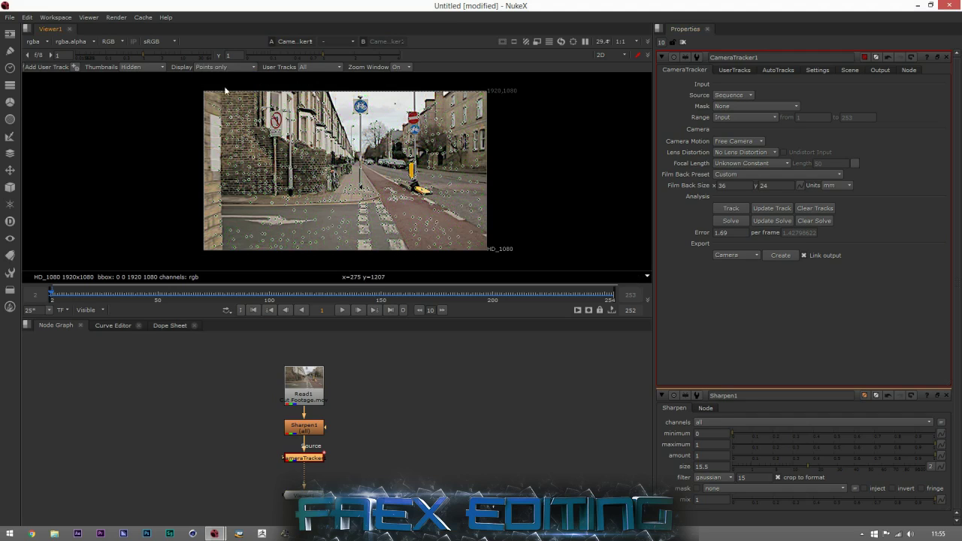
pyautogui.click(222, 67)
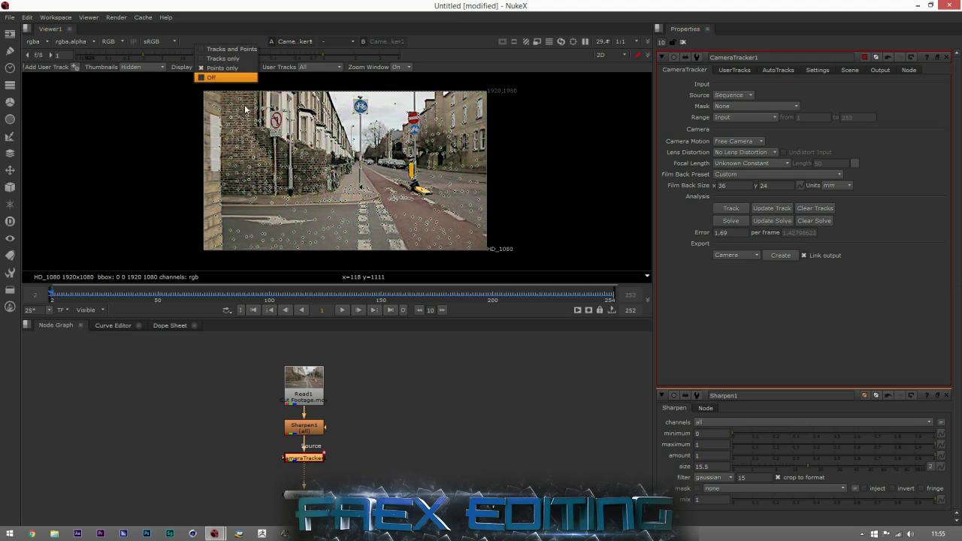
pyautogui.click(338, 249)
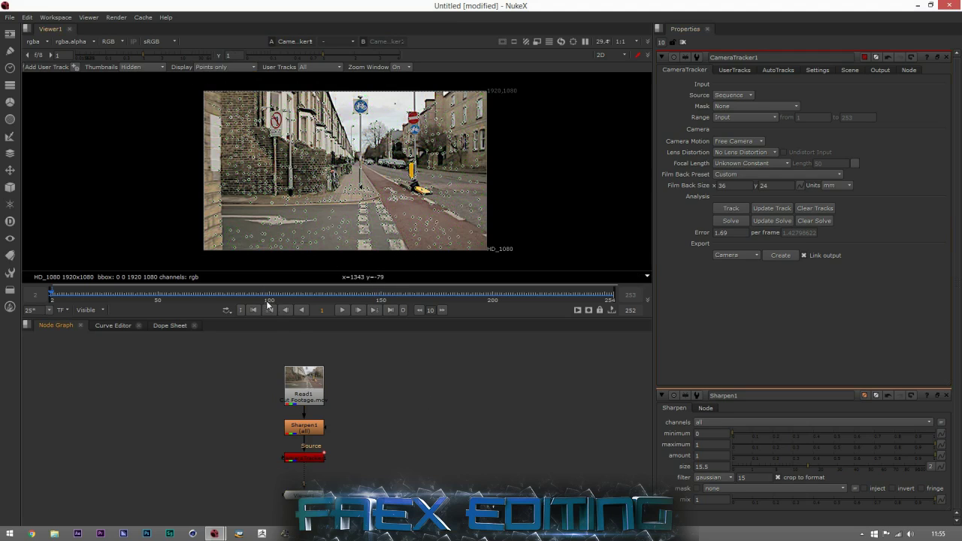
# Step: Play the footage from frame 66 to 97 to examine how well the solved points stick to the street
pyautogui.moveTo(266, 298); pyautogui.dragTo(192, 294)
pyautogui.scroll(3, 274, 236)
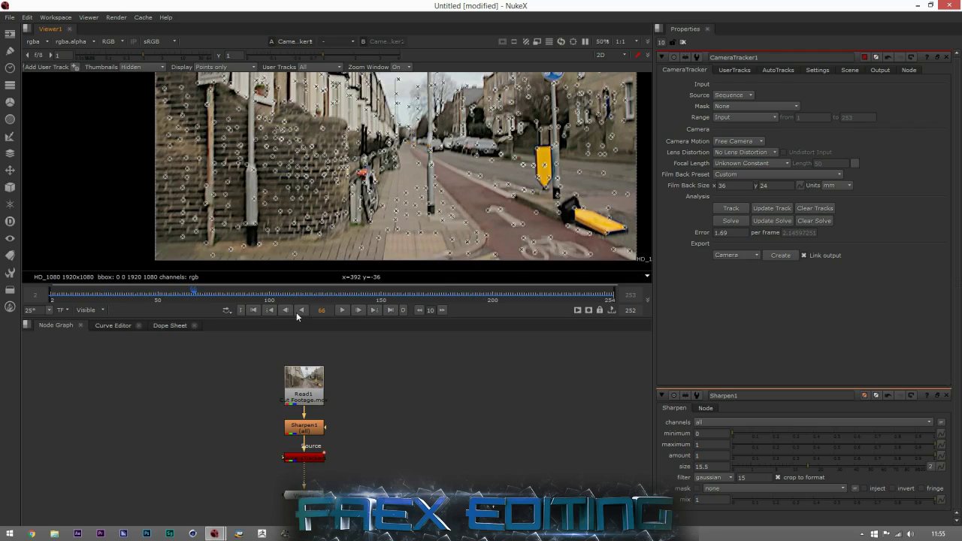
pyautogui.click(342, 310)
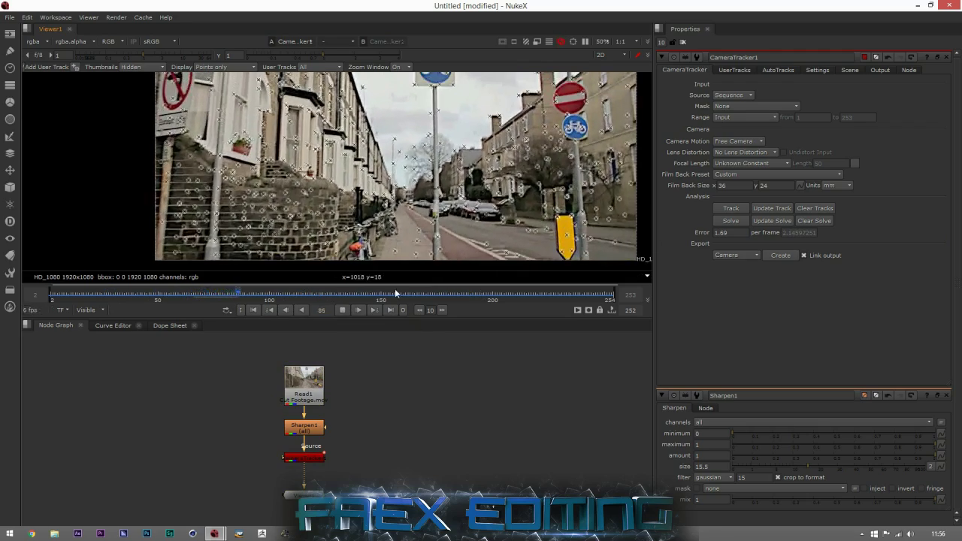
pyautogui.click(342, 310)
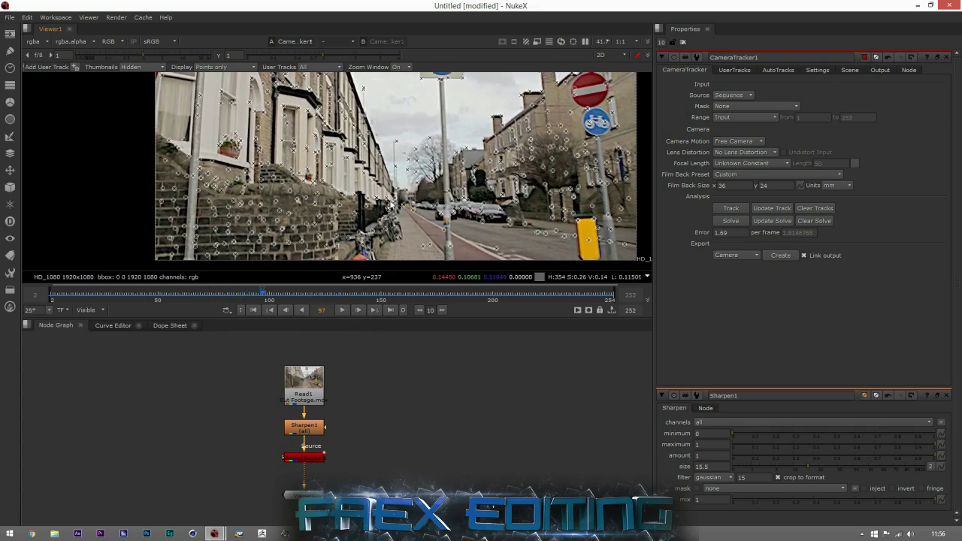
pyautogui.scroll(-1, 401, 203)
pyautogui.scroll(-1, 401, 203)
pyautogui.moveTo(401, 204); pyautogui.dragTo(388, 223)
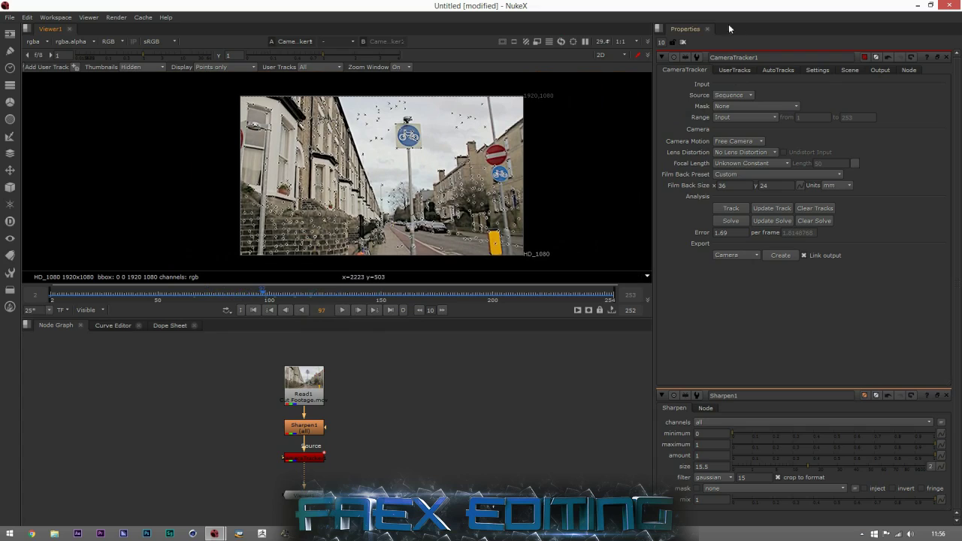
# Step: Examine the solve error in the CameraTracker's automatic track settings at a frame near the start of the clip
pyautogui.click(748, 70)
pyautogui.click(765, 71)
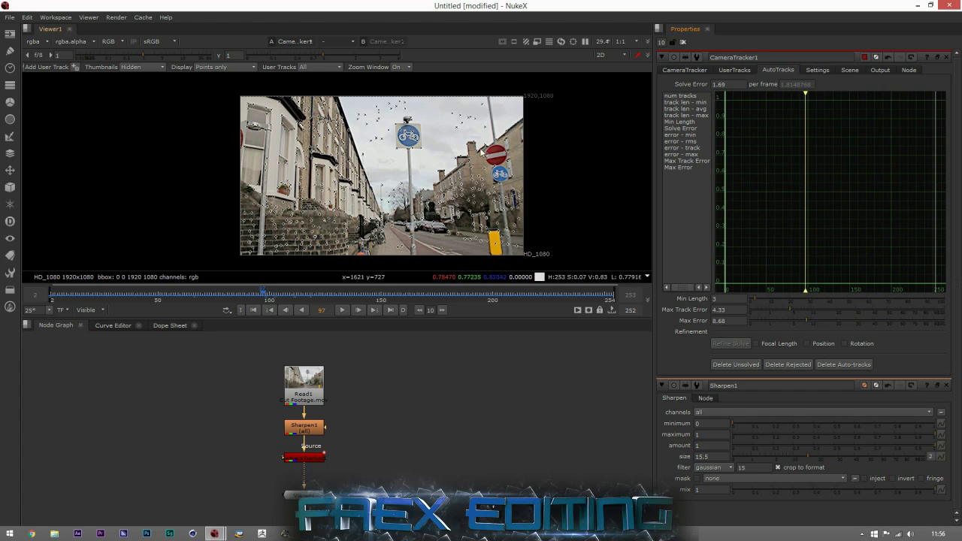
pyautogui.moveTo(142, 294); pyautogui.dragTo(63, 293)
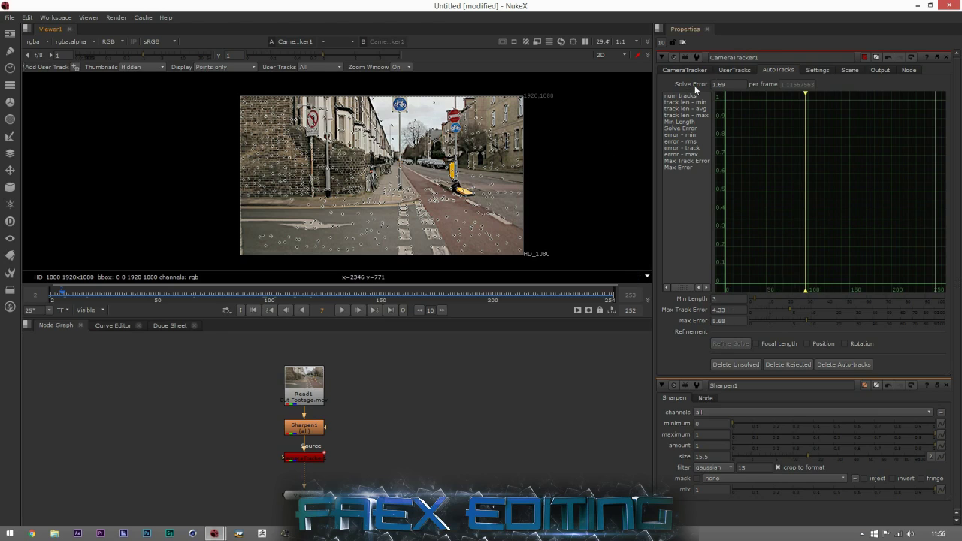
pyautogui.click(724, 83)
pyautogui.click(828, 87)
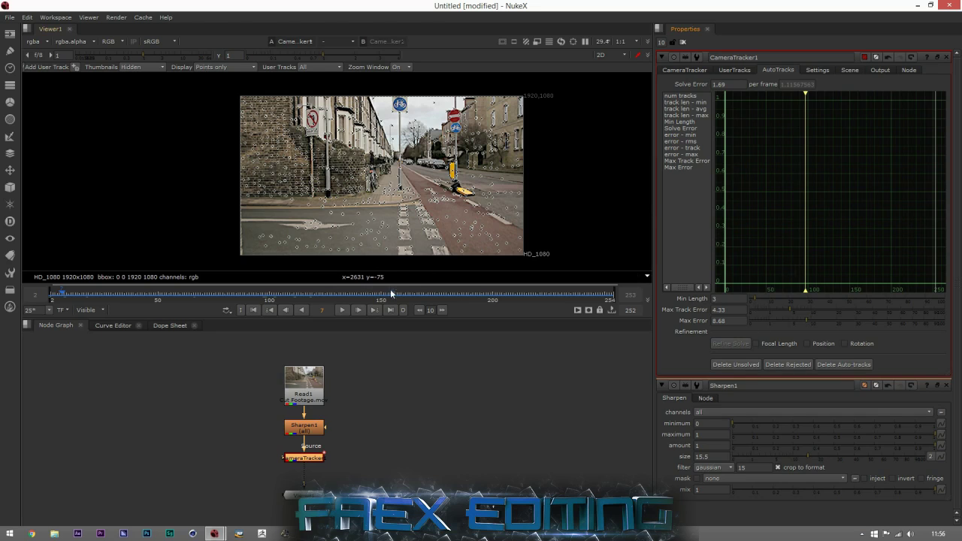
# Step: Set the minimum track length to 12 and display both tracks and points at frame 46
pyautogui.moveTo(757, 297); pyautogui.dragTo(773, 297)
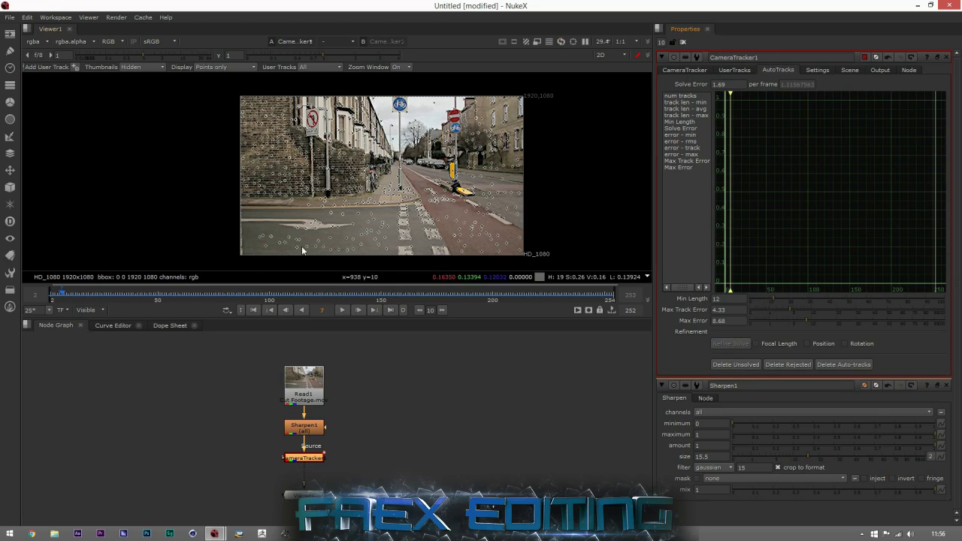
pyautogui.moveTo(90, 290); pyautogui.dragTo(150, 290)
pyautogui.click(225, 68)
pyautogui.click(224, 50)
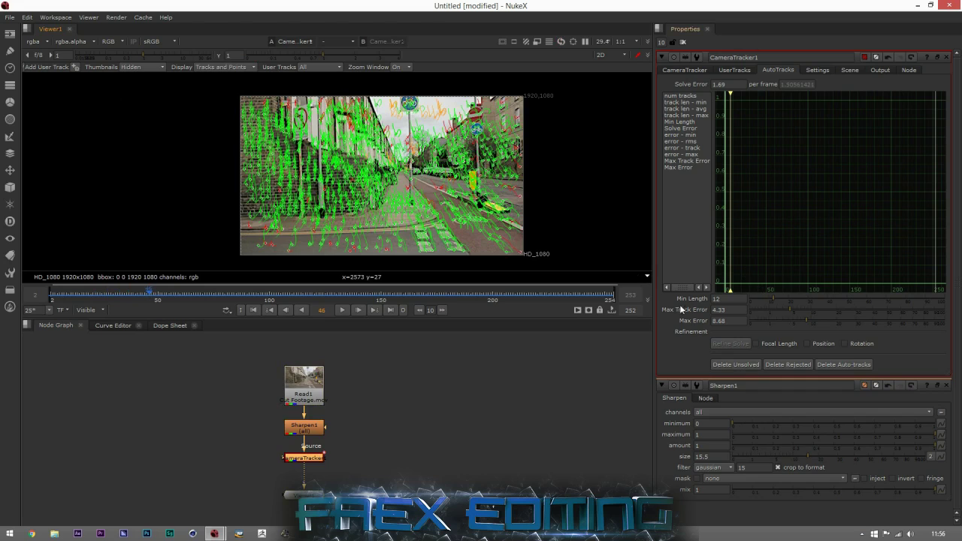
# Step: Raise the CameraTracker's minimum track length to 30
pyautogui.moveTo(779, 297); pyautogui.dragTo(803, 296)
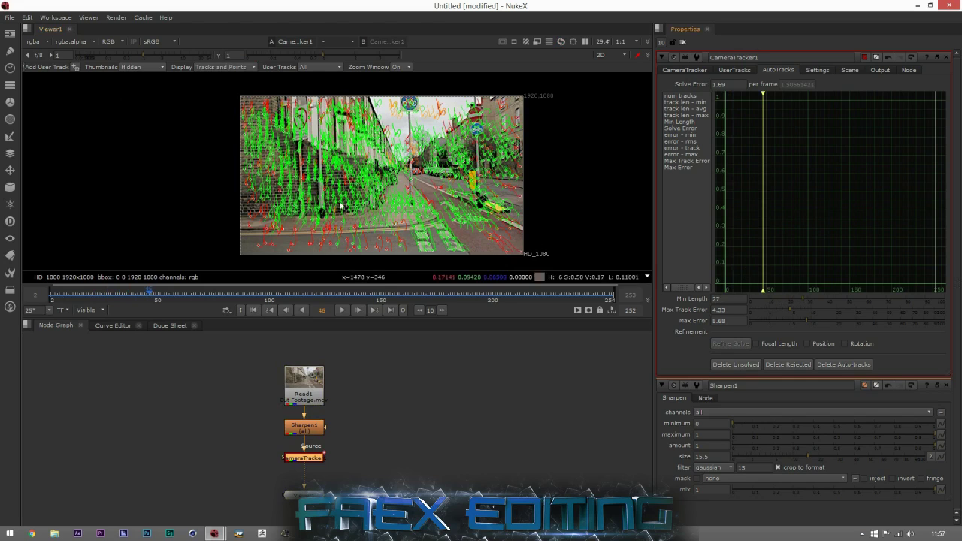
pyautogui.moveTo(799, 298); pyautogui.dragTo(809, 298)
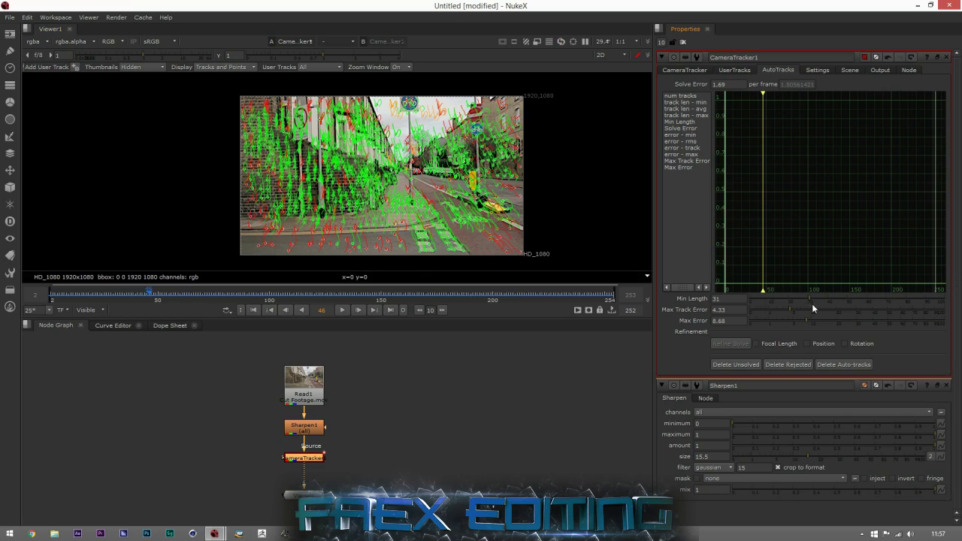
pyautogui.moveTo(810, 299); pyautogui.dragTo(813, 298)
pyautogui.moveTo(815, 298); pyautogui.dragTo(809, 298)
# Step: Lower the max track error to 2.2 and the max error to 5
pyautogui.moveTo(785, 309); pyautogui.dragTo(777, 308)
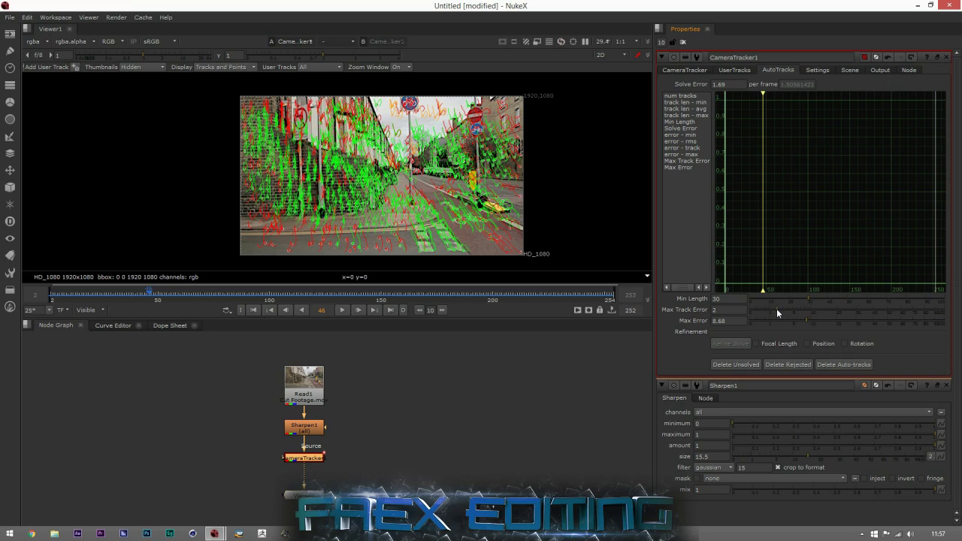
pyautogui.moveTo(778, 308); pyautogui.dragTo(778, 309)
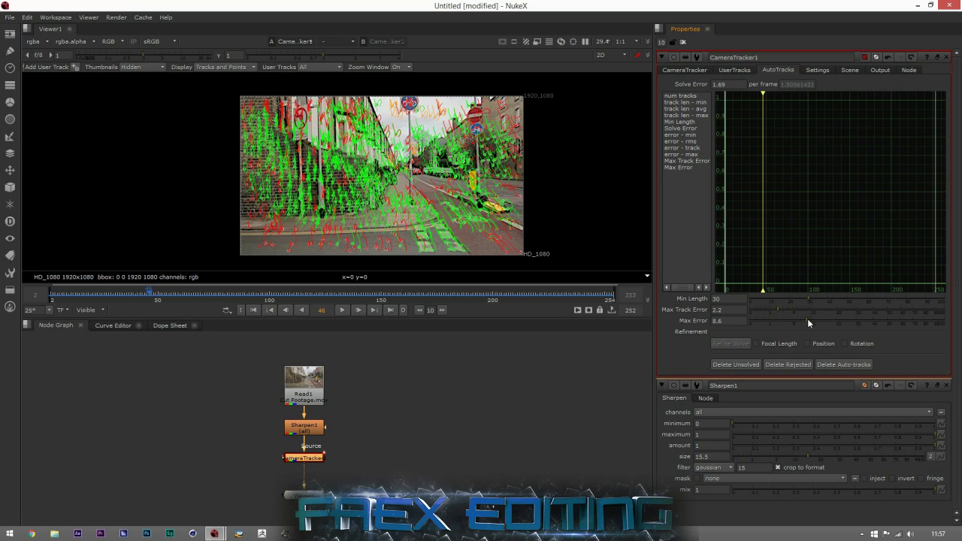
pyautogui.moveTo(809, 322); pyautogui.dragTo(793, 320)
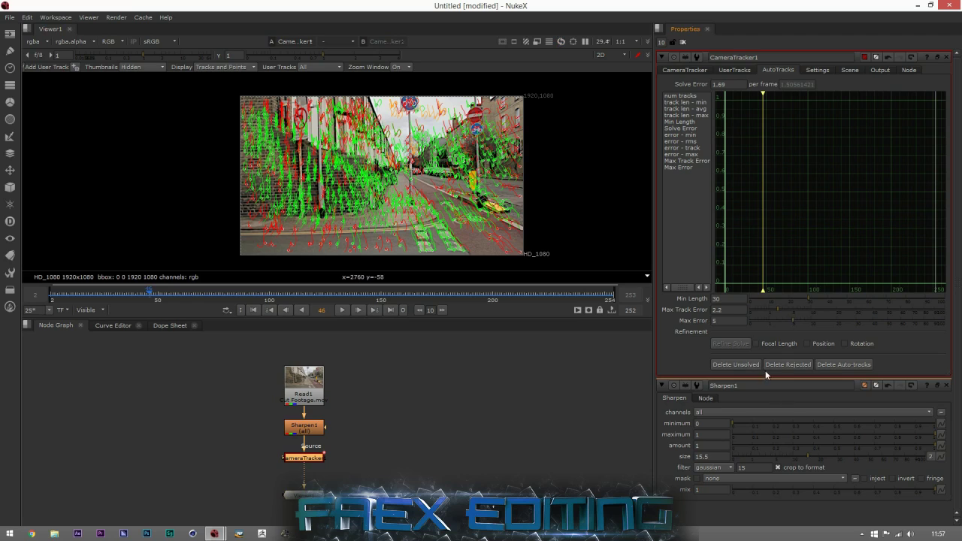
# Step: Permanently delete the unsolved tracks and all rejected tracks marked red
pyautogui.click(740, 364)
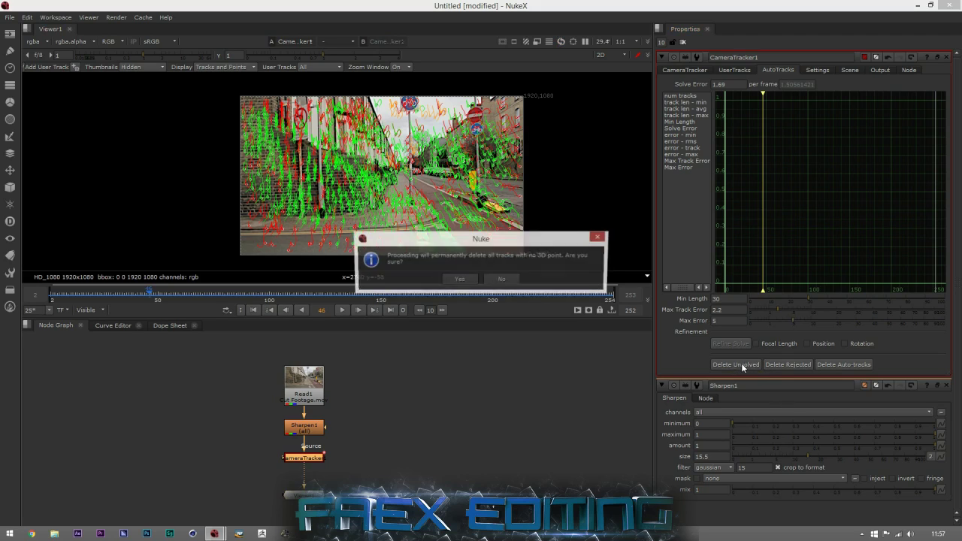
pyautogui.click(461, 280)
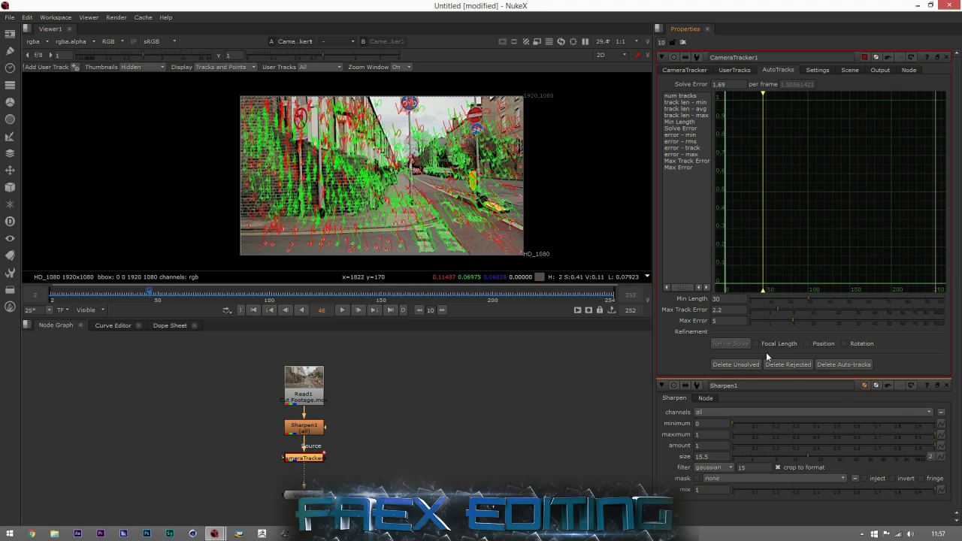
pyautogui.click(788, 365)
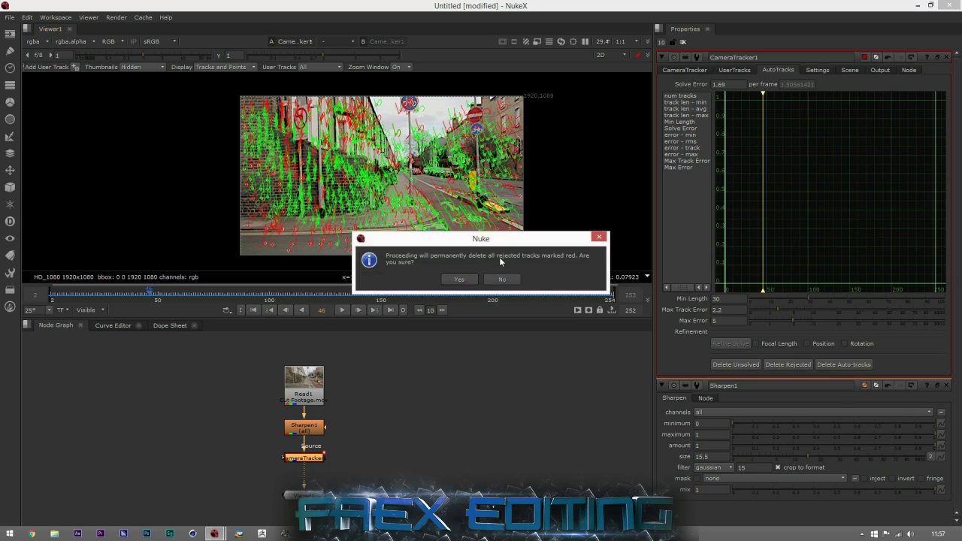
pyautogui.click(461, 279)
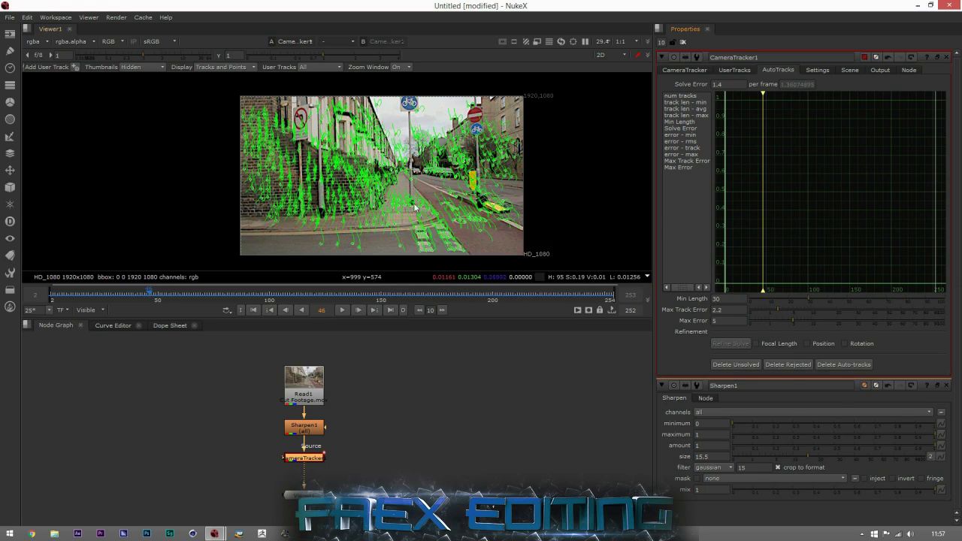
# Step: Check the remaining tracks along the timeline and refine the solve with Focal Length, Position and Rotation enabled
pyautogui.moveTo(211, 295); pyautogui.dragTo(484, 294)
pyautogui.moveTo(308, 294); pyautogui.dragTo(107, 294)
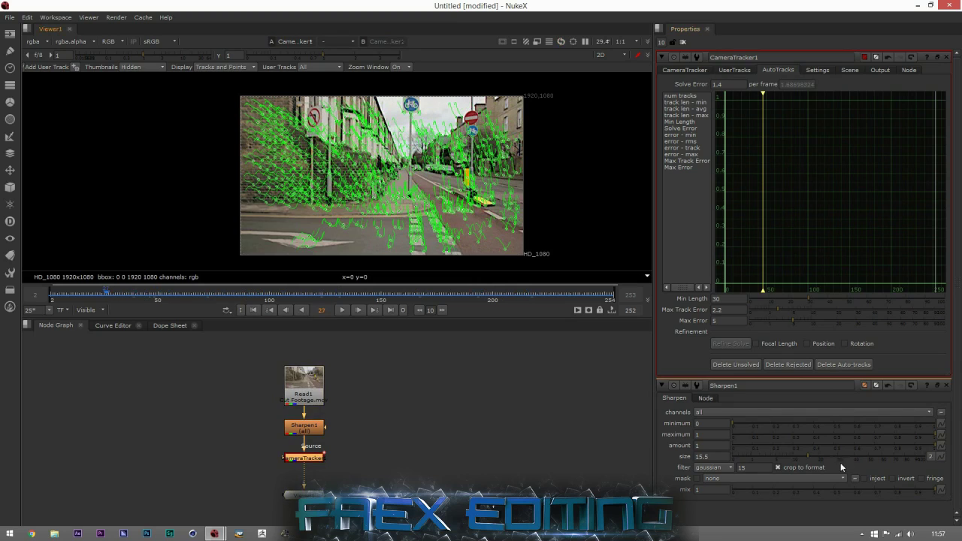
pyautogui.click(758, 345)
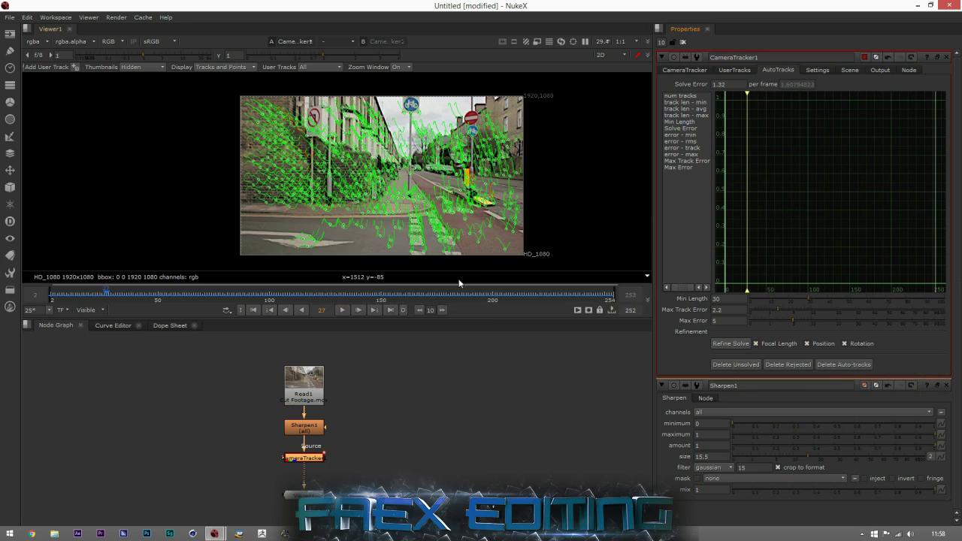
# Step: Inspect the refined tracks at frame 97 and permanently delete the ones still marked as rejected
pyautogui.click(284, 294)
pyautogui.moveTo(284, 294); pyautogui.dragTo(263, 293)
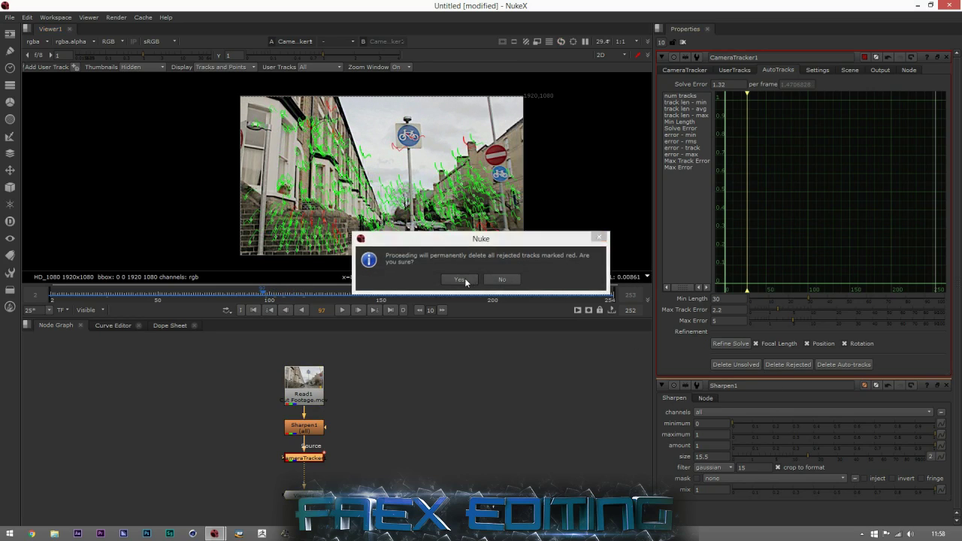
pyautogui.click(465, 278)
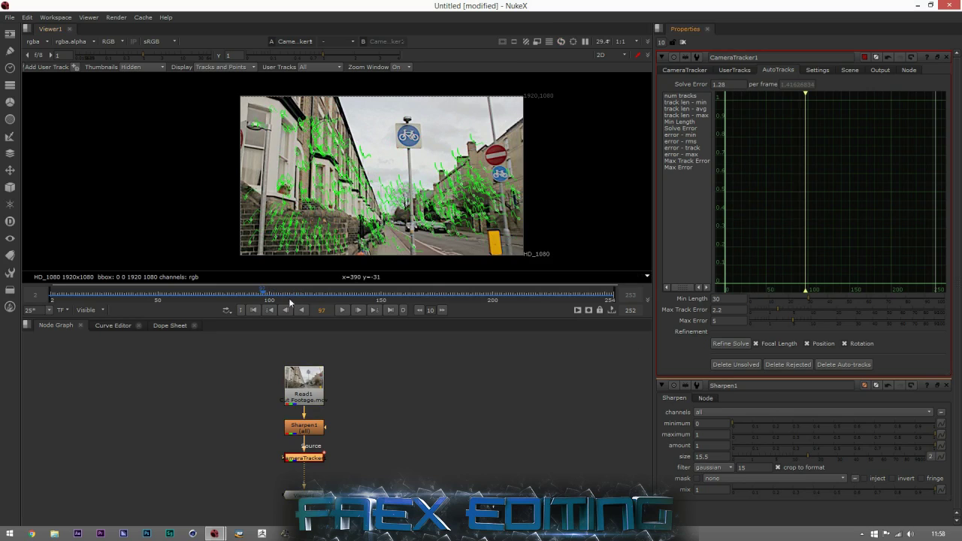
# Step: Tighten the track filtering to a minimum length of 41 and a max track error of 1.8, checking it at frames 38 and 55
pyautogui.moveTo(175, 294); pyautogui.dragTo(134, 298)
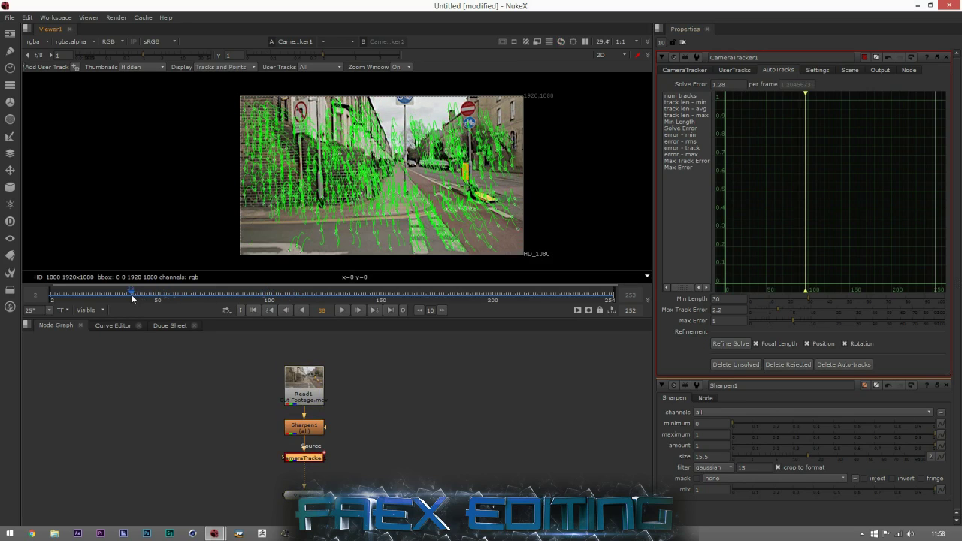
pyautogui.click(811, 297)
pyautogui.click(831, 300)
pyautogui.click(776, 308)
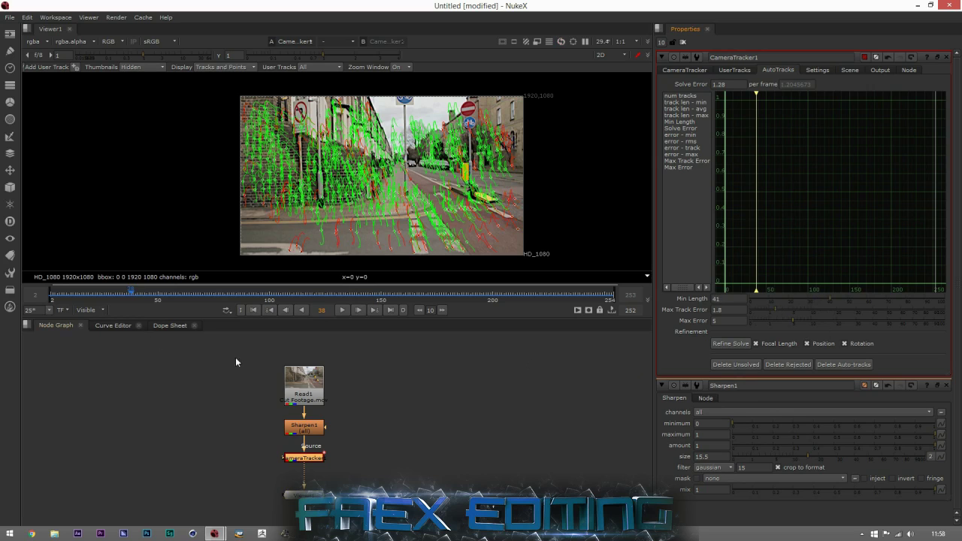
pyautogui.moveTo(193, 294); pyautogui.dragTo(169, 295)
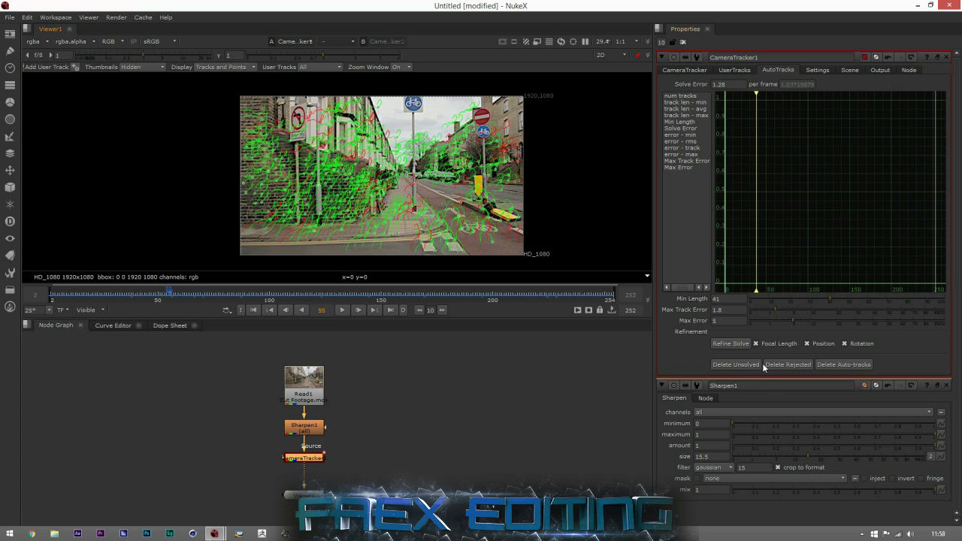
# Step: Delete the tracks rejected by the stricter limits and check the remaining ones around frame 49
pyautogui.click(786, 364)
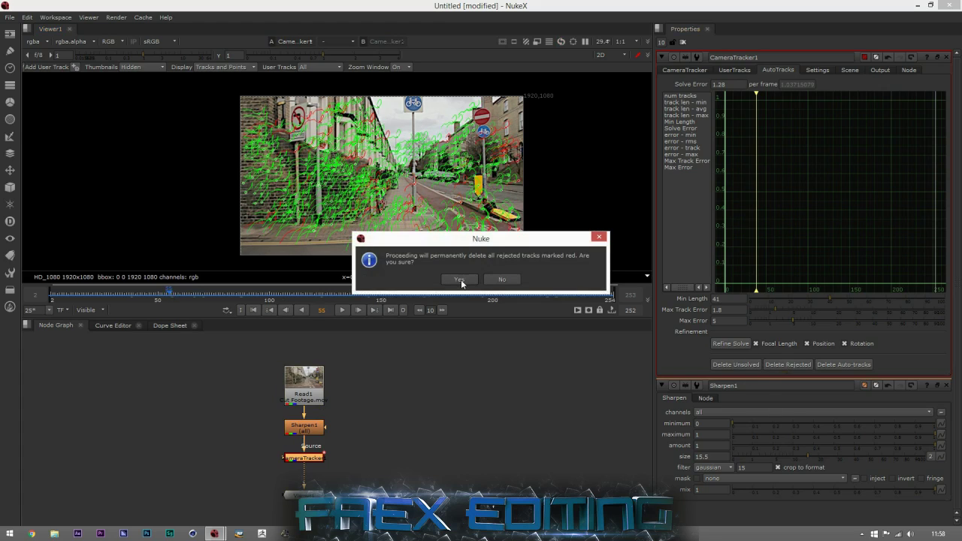
pyautogui.click(459, 279)
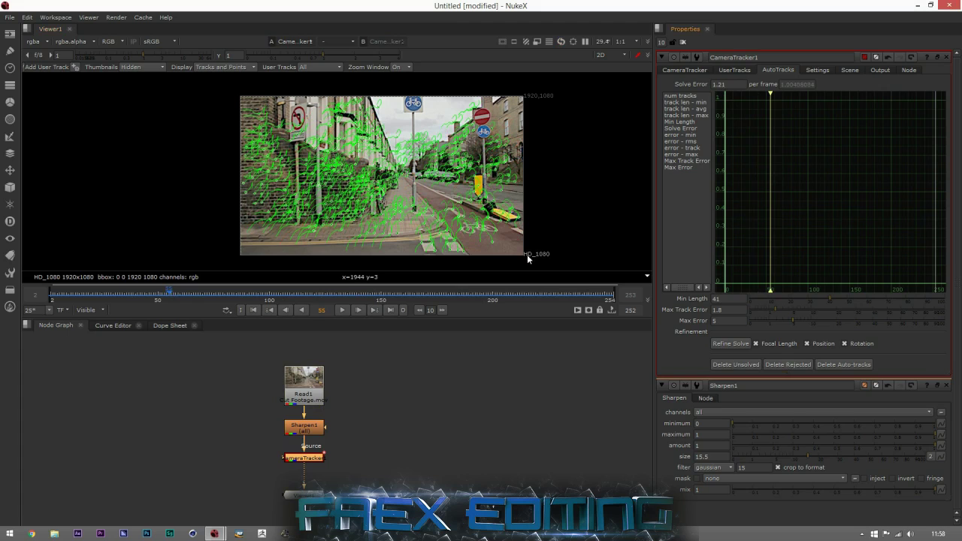
pyautogui.moveTo(140, 293); pyautogui.dragTo(156, 293)
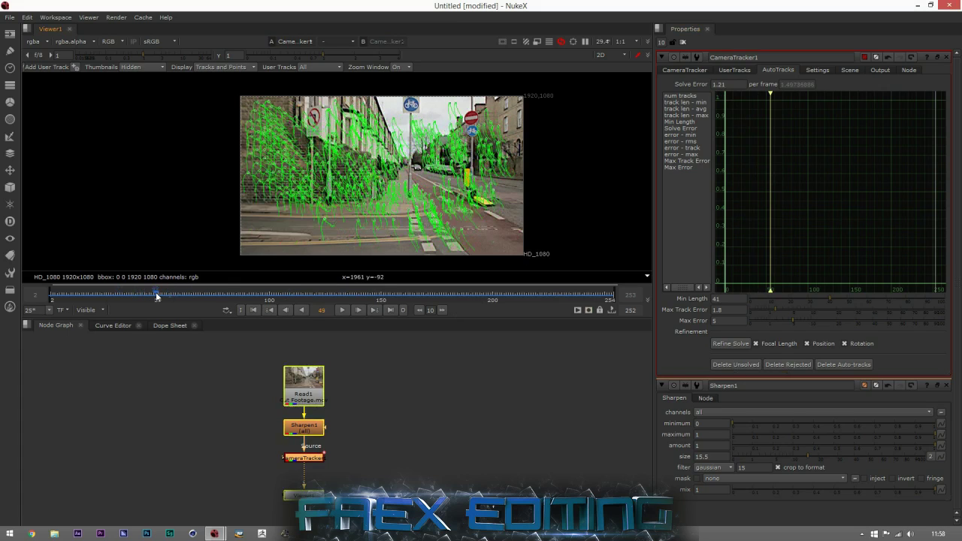
# Step: Filter the auto-tracks with minimum length 47, max track error 2.1 and max error 3.6, and delete the rejected tracks
pyautogui.moveTo(834, 301); pyautogui.dragTo(841, 301)
pyautogui.click(772, 309)
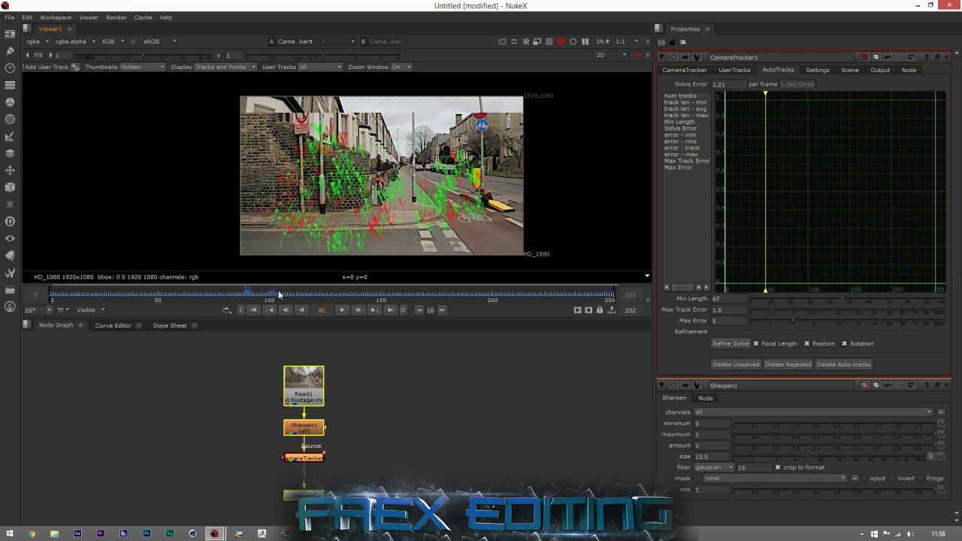
pyautogui.click(782, 310)
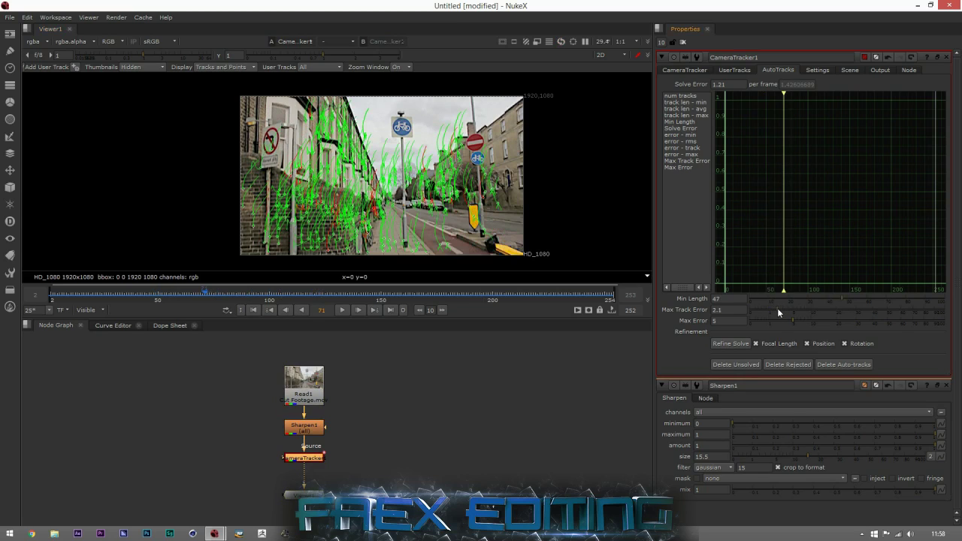
pyautogui.moveTo(803, 320); pyautogui.dragTo(786, 321)
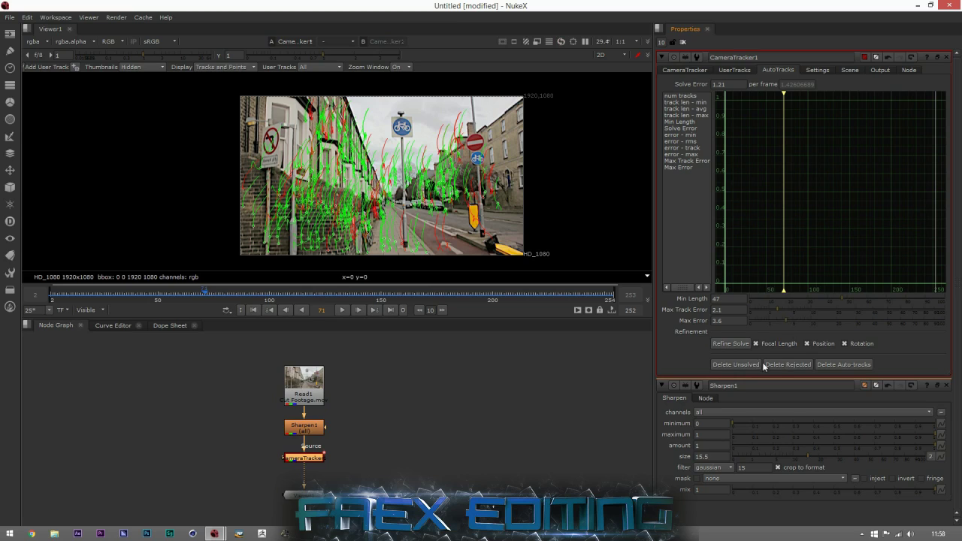
pyautogui.click(782, 366)
pyautogui.click(464, 282)
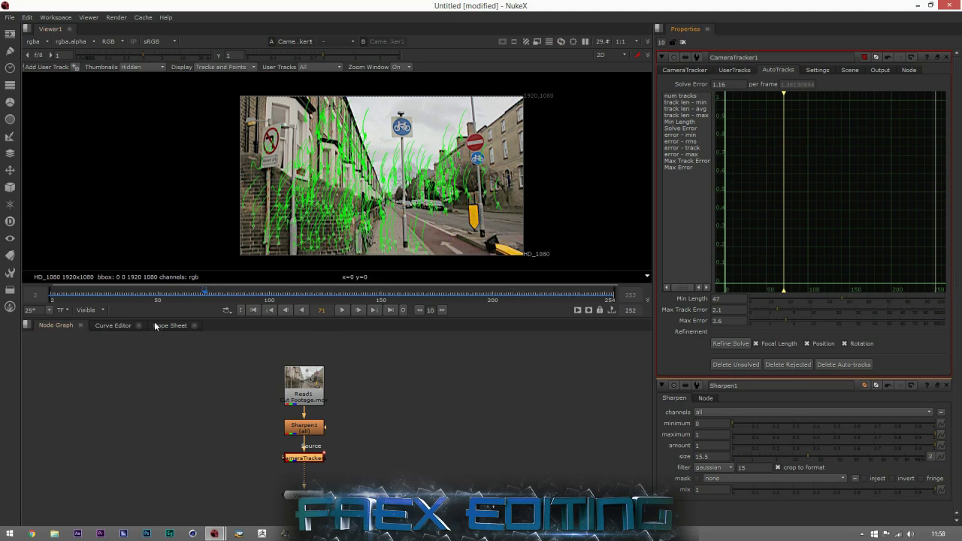
# Step: Display only the track points over the footage and check them along the timeline, ending on frame 50
pyautogui.moveTo(226, 292); pyautogui.dragTo(58, 294)
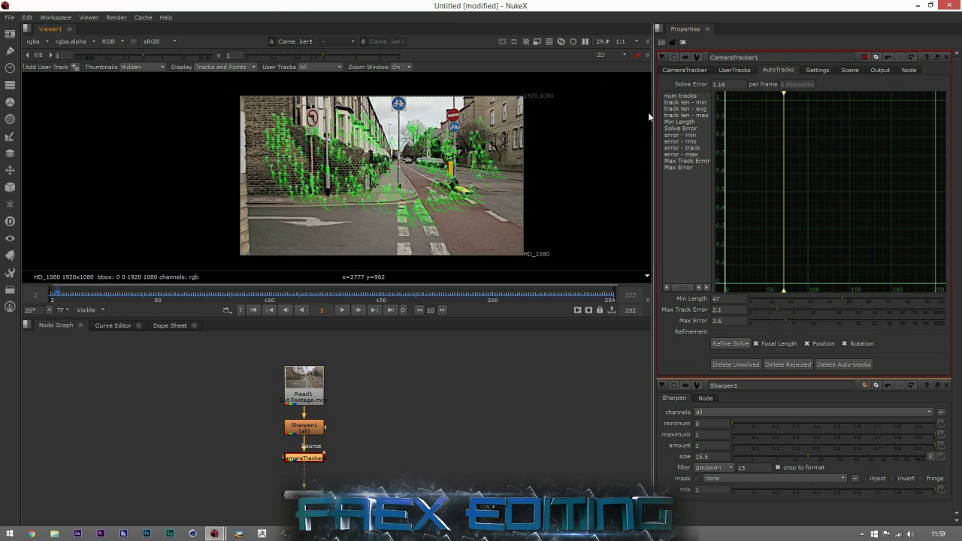
pyautogui.click(236, 66)
pyautogui.click(233, 88)
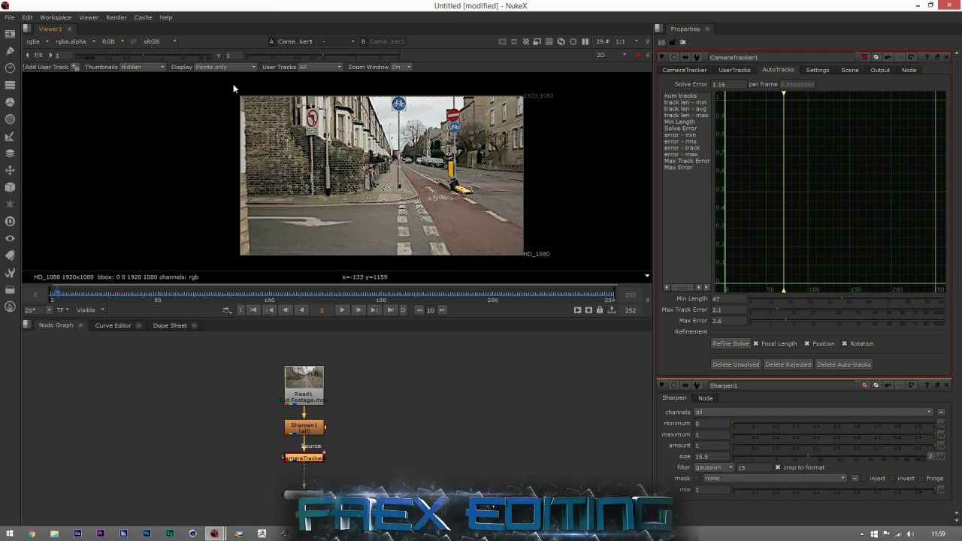
pyautogui.click(335, 293)
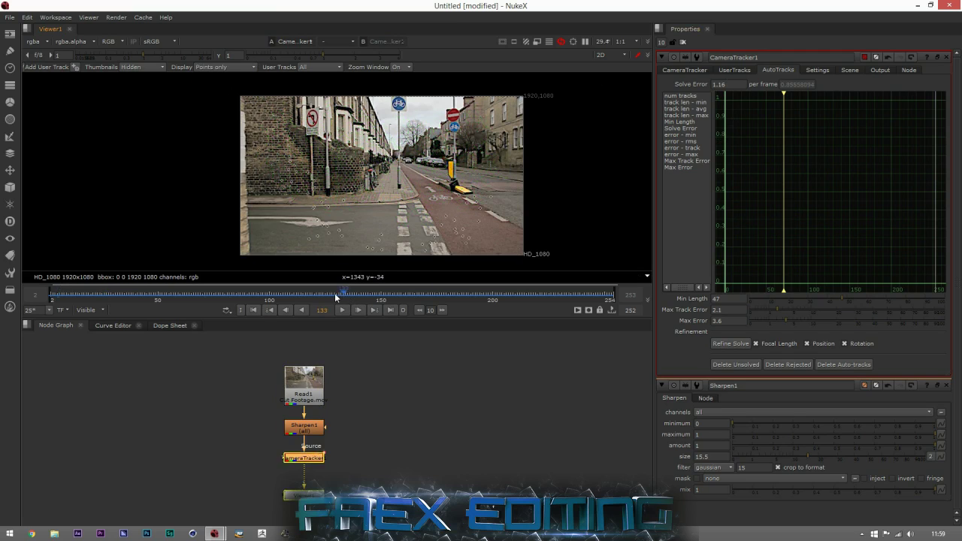
pyautogui.click(398, 294)
pyautogui.click(178, 294)
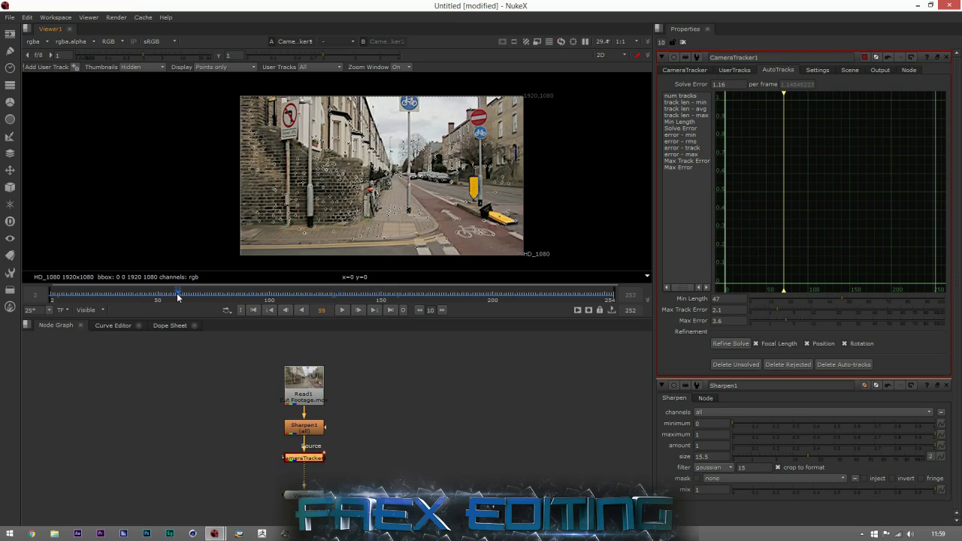
pyautogui.click(158, 295)
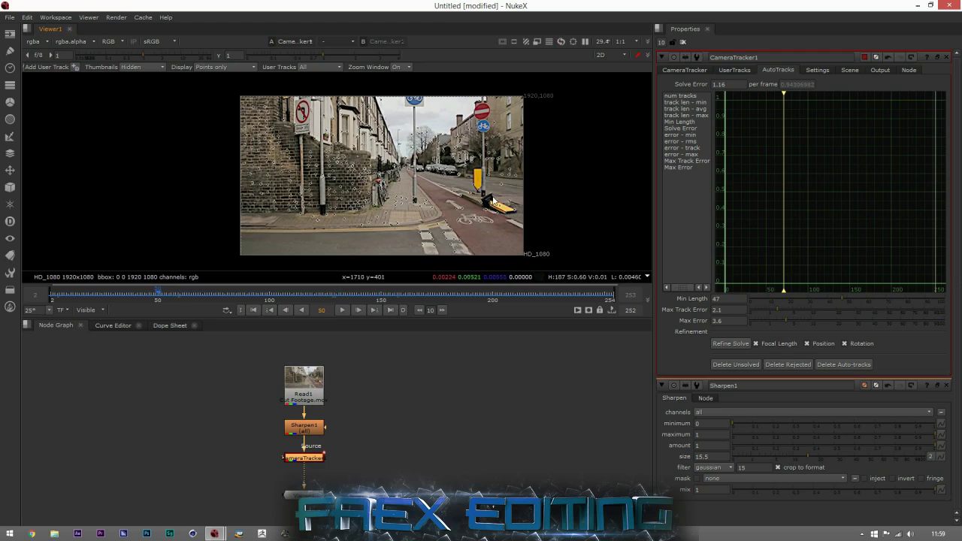
# Step: Select the track points lying on the road and pavement at frame 50 and set the ground plane to them
pyautogui.moveTo(474, 218); pyautogui.dragTo(356, 258)
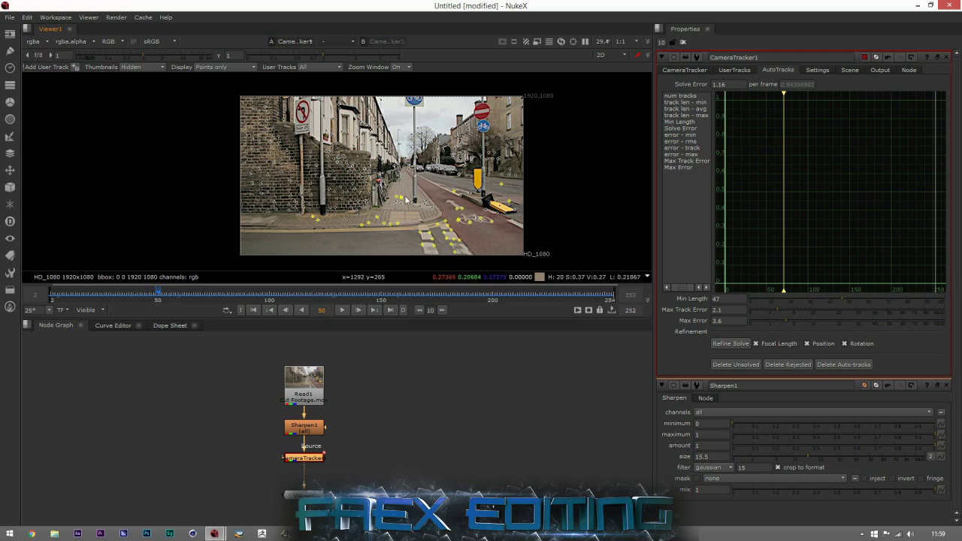
pyautogui.rightClick(443, 224)
pyautogui.moveTo(473, 268)
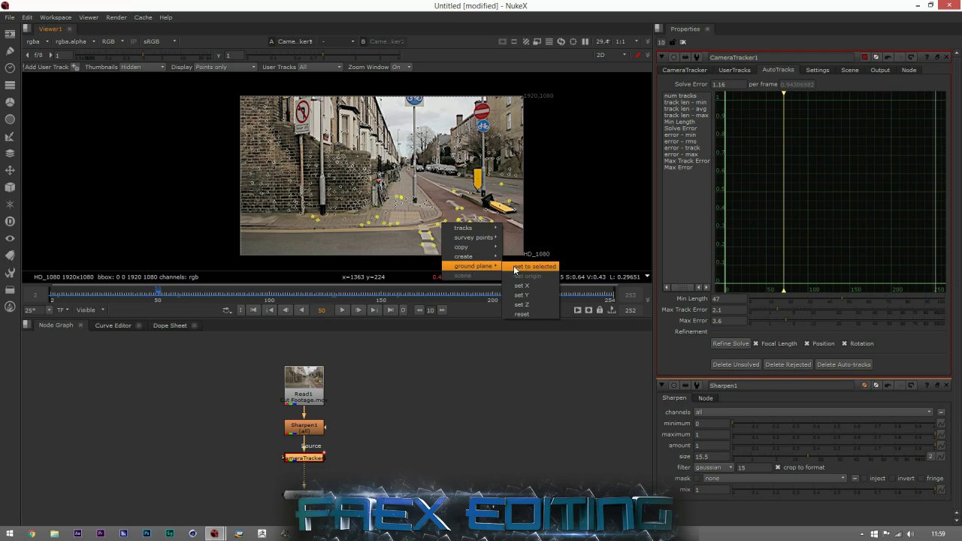
pyautogui.click(519, 267)
pyautogui.click(513, 243)
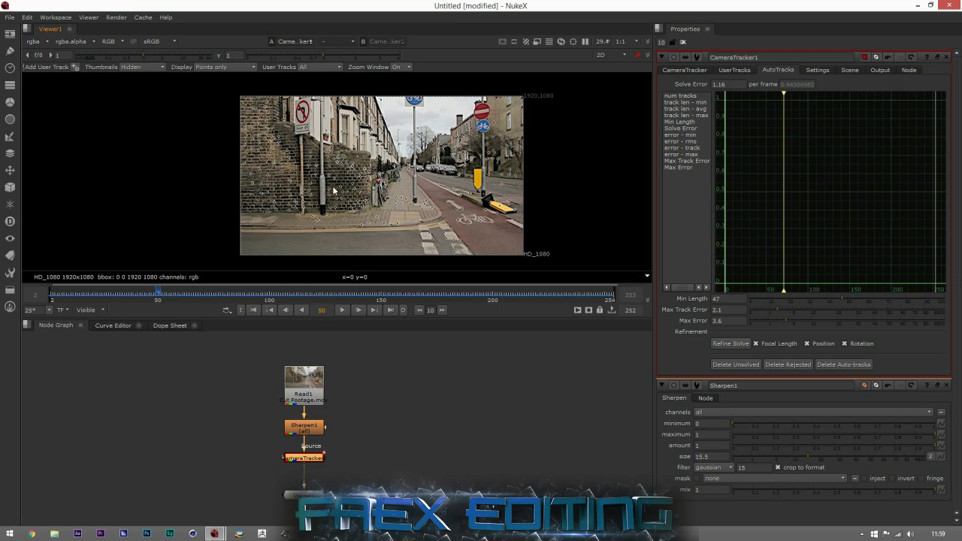
# Step: Examine the solved point cloud in the 3D view from several angles to check how the ground points sit on the grid
pyautogui.click(604, 54)
pyautogui.click(613, 79)
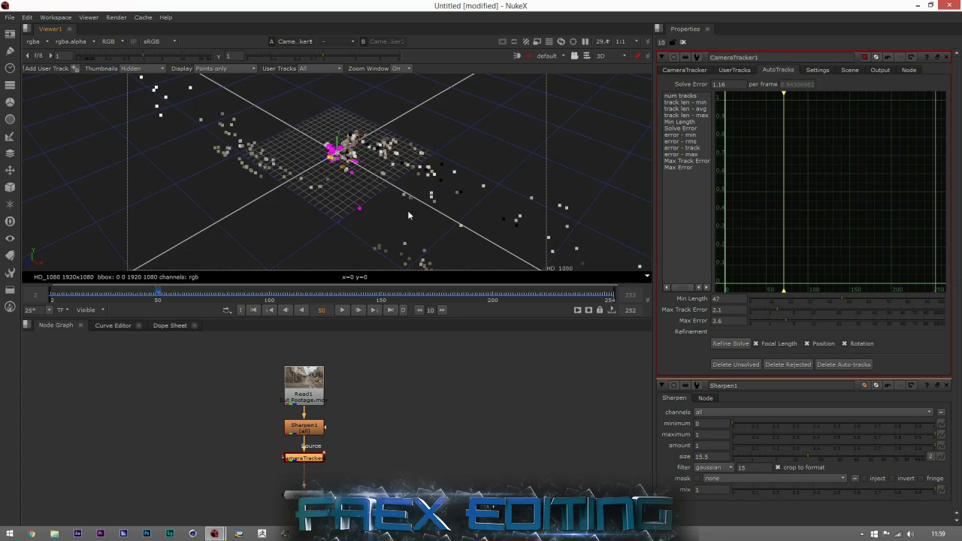
pyautogui.click(391, 211)
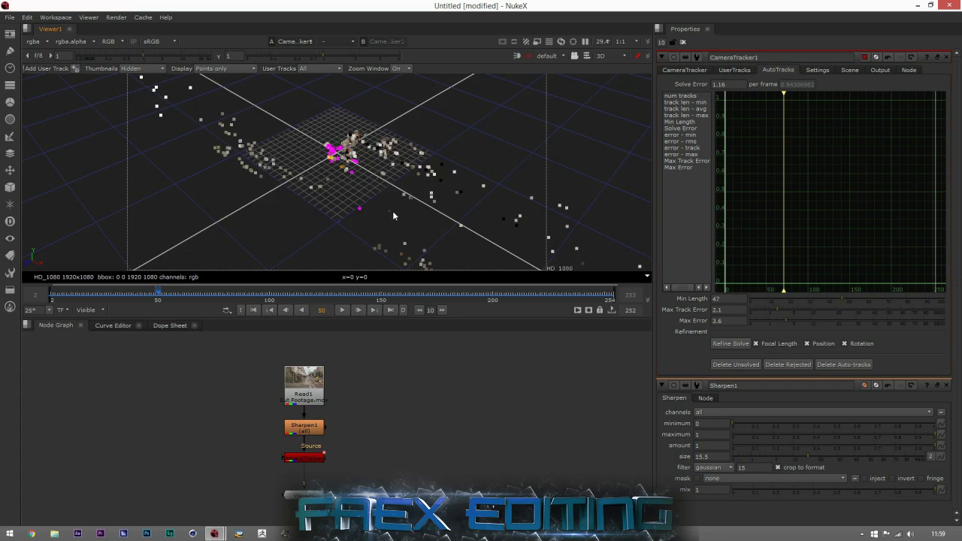
pyautogui.moveTo(388, 209)
pyautogui.mouseDown()
pyautogui.moveTo(398, 217)
pyautogui.moveTo(485, 168)
pyautogui.moveTo(509, 182)
pyautogui.moveTo(392, 166)
pyautogui.moveTo(382, 179)
pyautogui.moveTo(391, 203)
pyautogui.moveTo(424, 191)
pyautogui.moveTo(462, 133)
pyautogui.moveTo(367, 140)
pyautogui.moveTo(361, 161)
pyautogui.moveTo(337, 181)
pyautogui.moveTo(356, 184)
pyautogui.moveTo(344, 164)
pyautogui.moveTo(351, 177)
pyautogui.moveTo(448, 194)
pyautogui.moveTo(378, 162)
pyautogui.moveTo(391, 188)
pyautogui.moveTo(399, 185)
pyautogui.moveTo(346, 150)
pyautogui.moveTo(351, 139)
pyautogui.moveTo(354, 178)
pyautogui.moveTo(373, 172)
pyautogui.moveTo(368, 194)
pyautogui.moveTo(268, 134)
pyautogui.moveTo(364, 192)
pyautogui.moveTo(408, 185)
pyautogui.moveTo(381, 157)
pyautogui.moveTo(413, 204)
pyautogui.moveTo(395, 225)
pyautogui.mouseUp()
pyautogui.moveTo(477, 221); pyautogui.dragTo(283, 152)
pyautogui.moveTo(399, 203); pyautogui.dragTo(348, 161)
pyautogui.moveTo(431, 186); pyautogui.dragTo(337, 197)
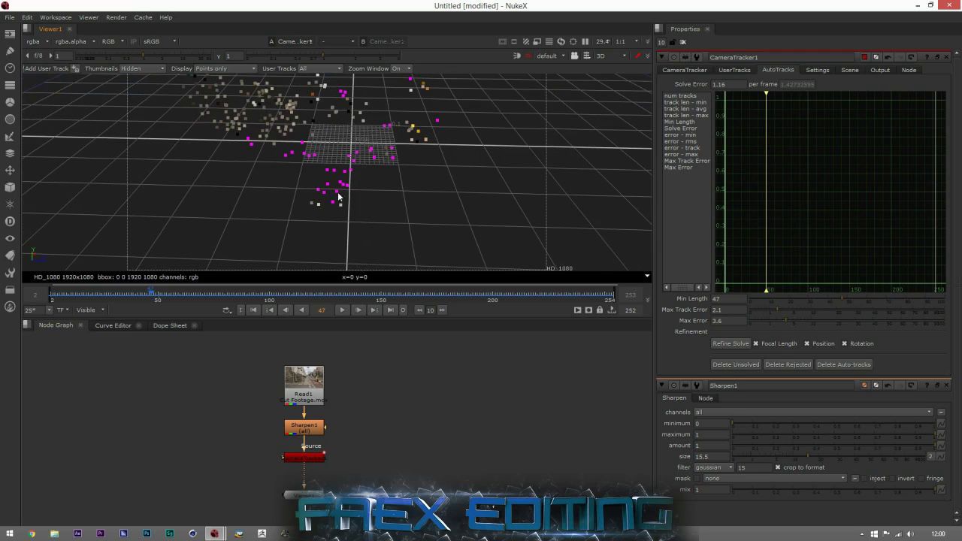
# Step: Compare the ground points in the 2D footage at frame 47 with their positions in the 3D point cloud
pyautogui.click(612, 61)
pyautogui.click(613, 74)
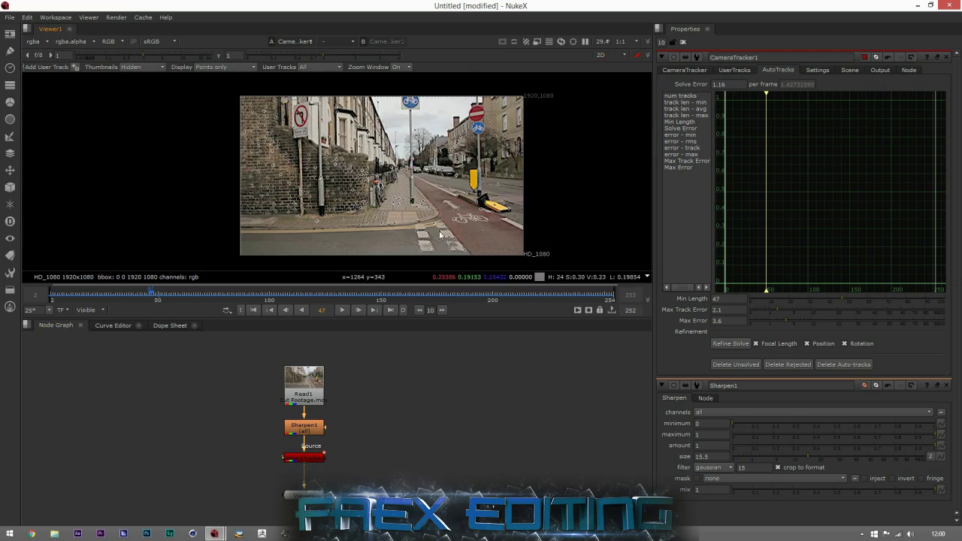
pyautogui.click(611, 55)
pyautogui.click(613, 74)
pyautogui.moveTo(394, 173); pyautogui.dragTo(369, 132)
pyautogui.moveTo(415, 185); pyautogui.dragTo(315, 137)
# Step: Select the brick wall's track points in the 2D view, inspect where they sit in the 3D point cloud, and return to 2D
pyautogui.click(602, 55)
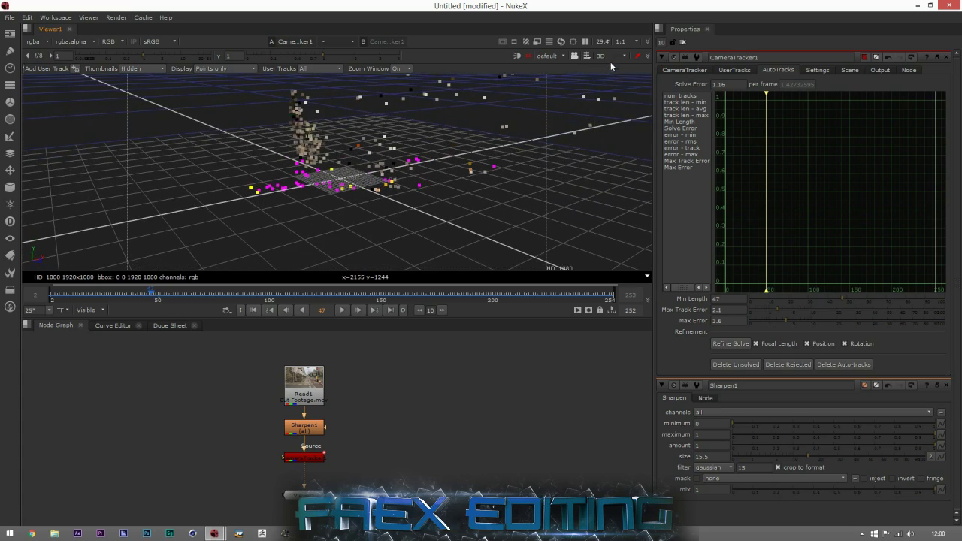
pyautogui.click(611, 64)
pyautogui.moveTo(240, 122); pyautogui.dragTo(355, 216)
pyautogui.click(599, 54)
pyautogui.click(611, 75)
pyautogui.moveTo(329, 151); pyautogui.dragTo(288, 190)
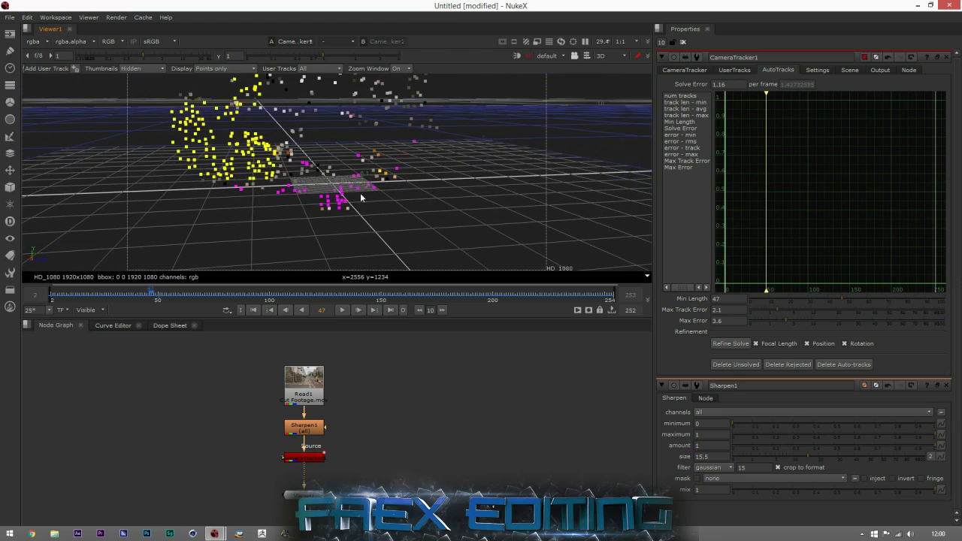
pyautogui.moveTo(361, 198); pyautogui.dragTo(270, 188)
pyautogui.moveTo(316, 160); pyautogui.dragTo(409, 209)
pyautogui.click(601, 58)
pyautogui.click(608, 67)
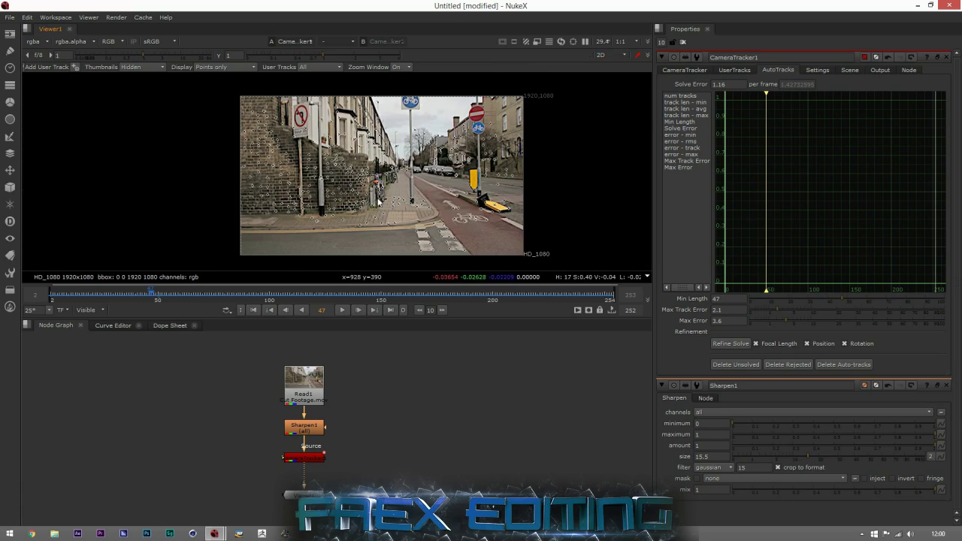
# Step: Check the points along the timeline, and review the node chain with the CameraTracker's feature settings, analysis options and auto-track limits
pyautogui.click(311, 293)
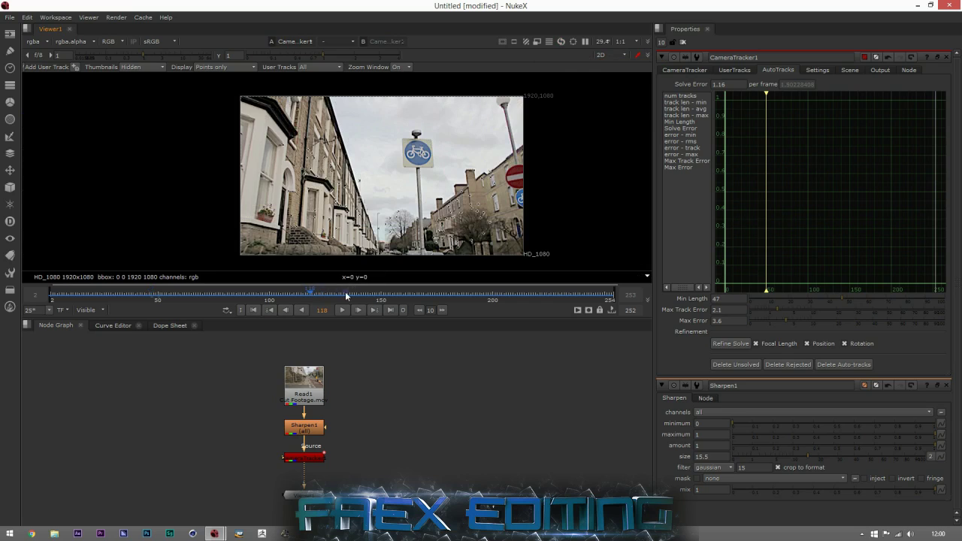
pyautogui.moveTo(357, 291); pyautogui.dragTo(98, 299)
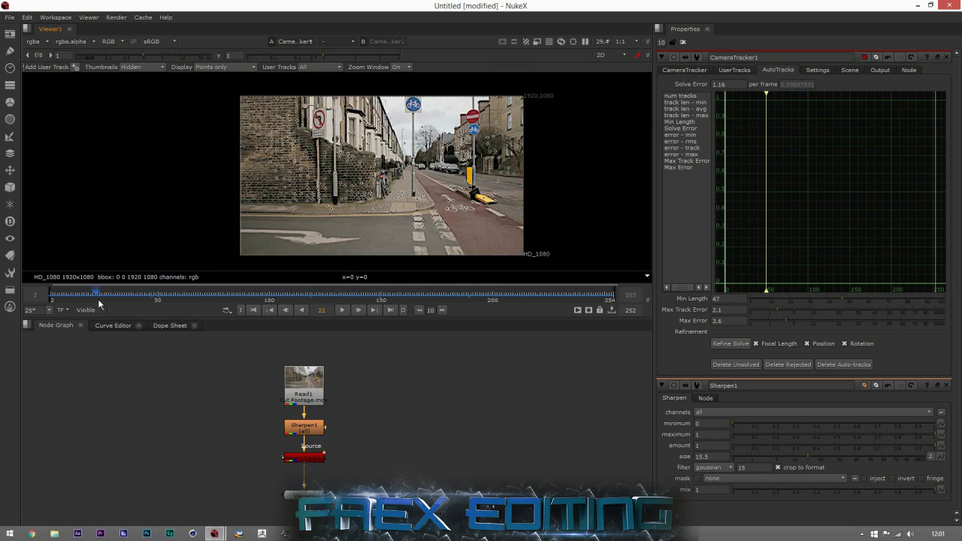
pyautogui.click(312, 384)
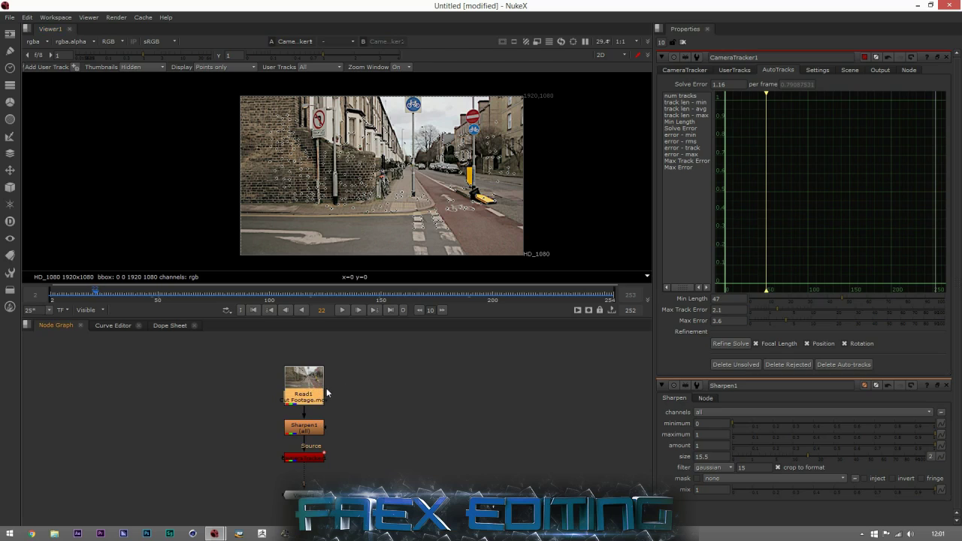
pyautogui.click(444, 427)
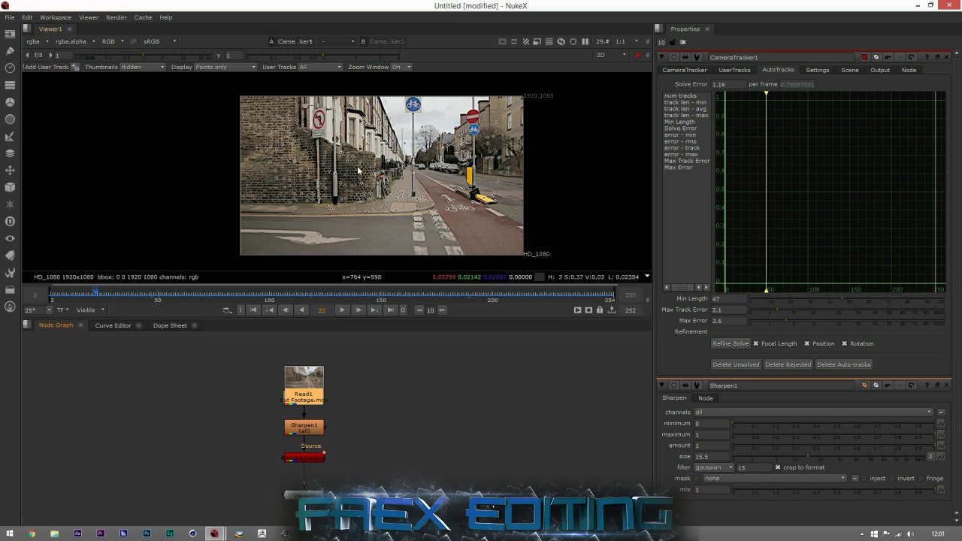
pyautogui.click(306, 430)
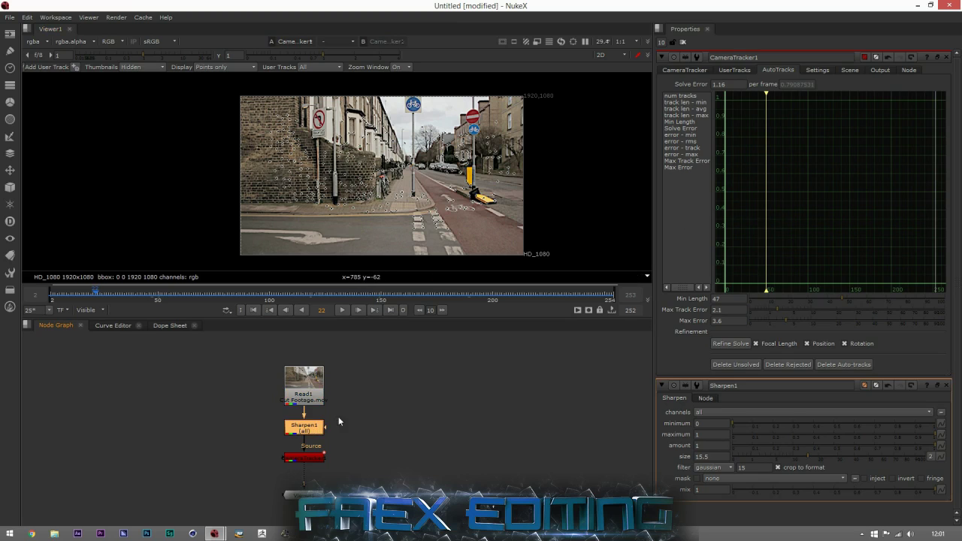
pyautogui.click(333, 463)
pyautogui.click(308, 459)
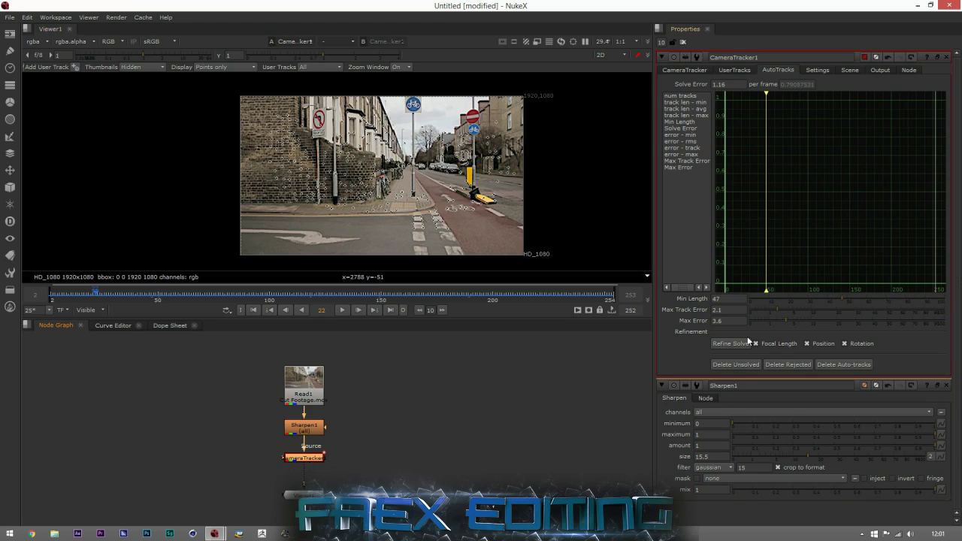
pyautogui.click(818, 70)
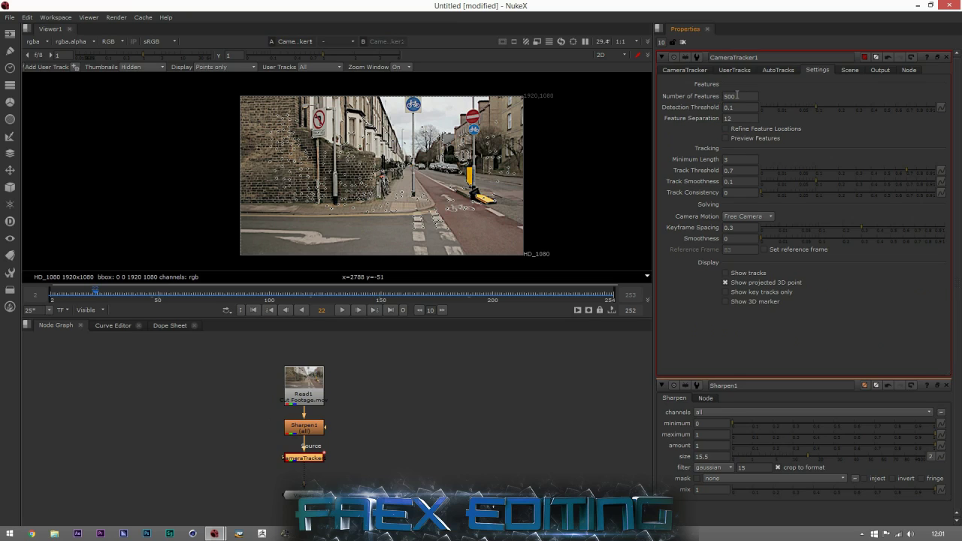
pyautogui.moveTo(738, 106)
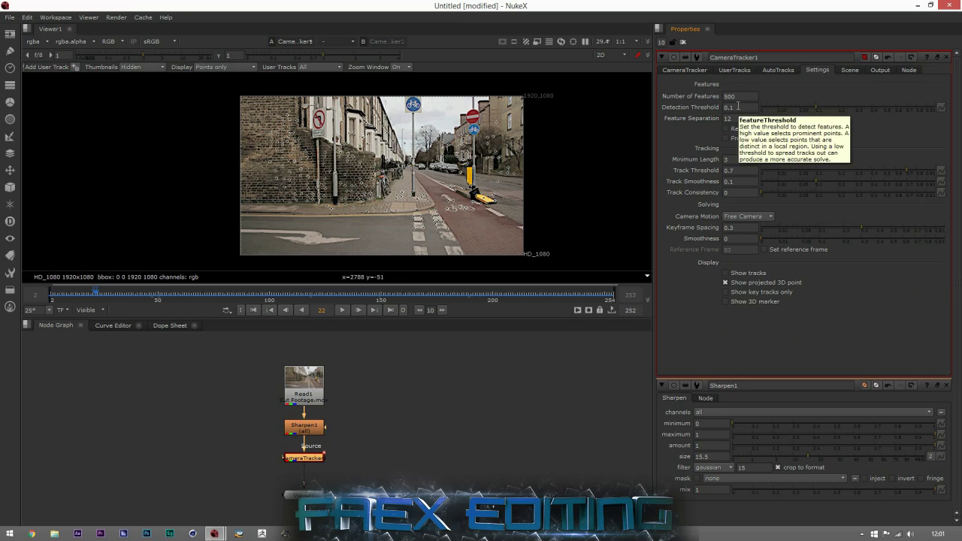
pyautogui.click(684, 70)
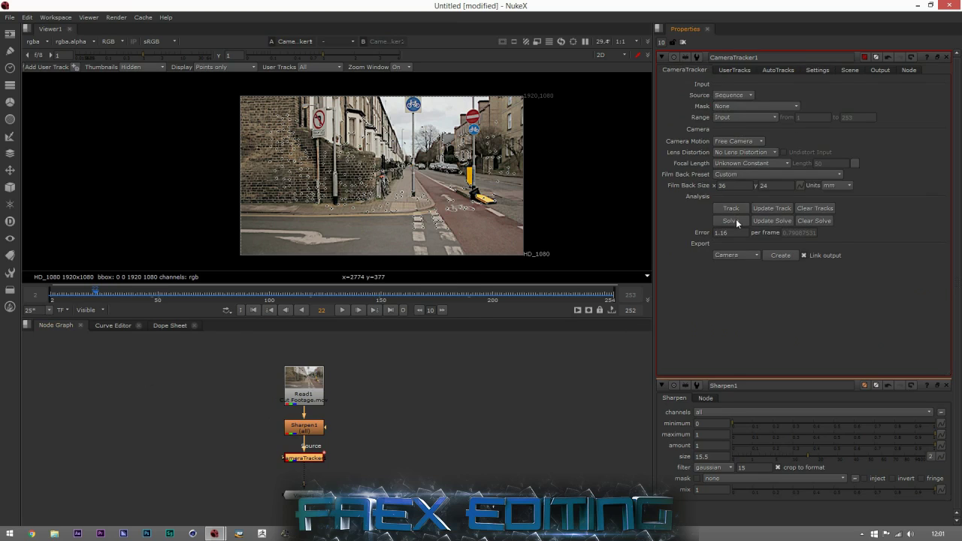
pyautogui.click(779, 69)
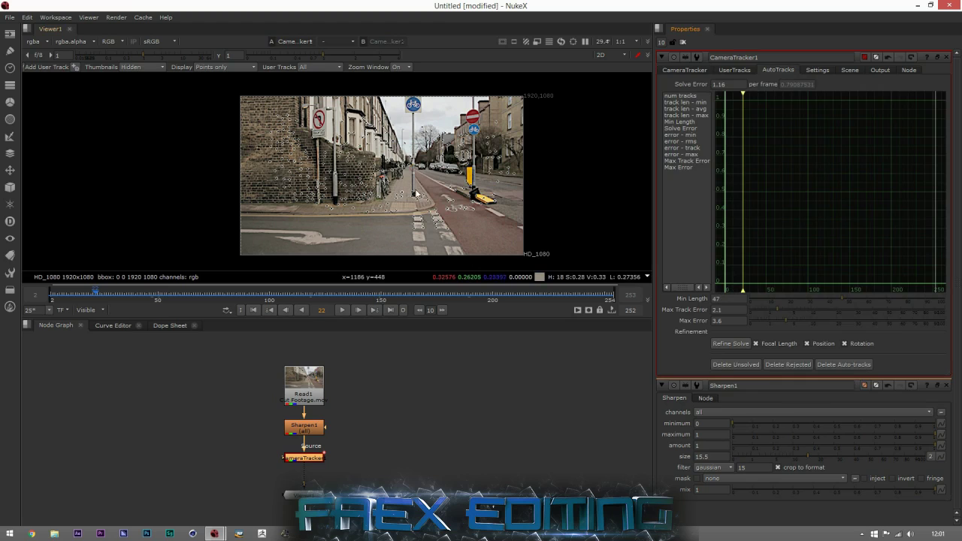
# Step: Delete the Sharpen node between the Read and CameraTracker nodes and check the points over the unsharpened footage at frame 43
pyautogui.click(315, 429)
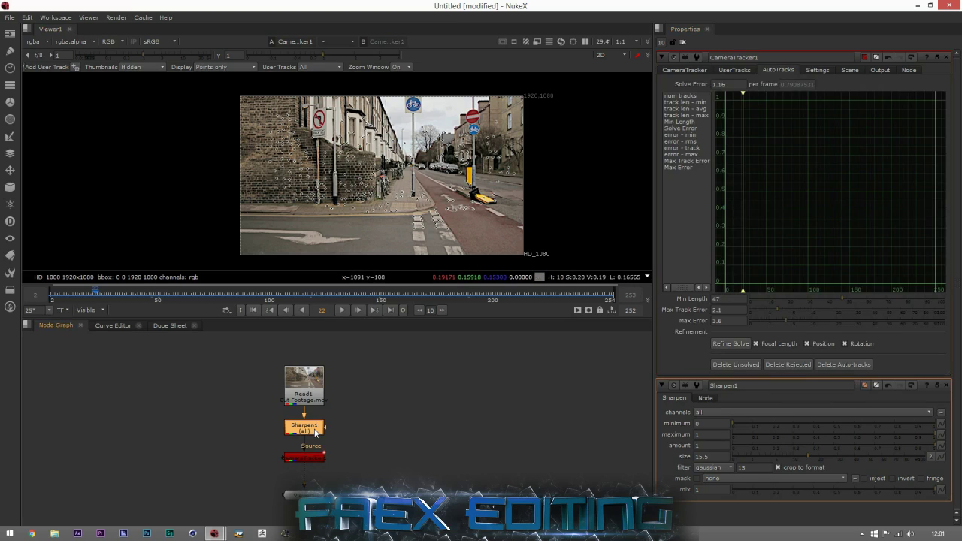
pyautogui.press('Delete')
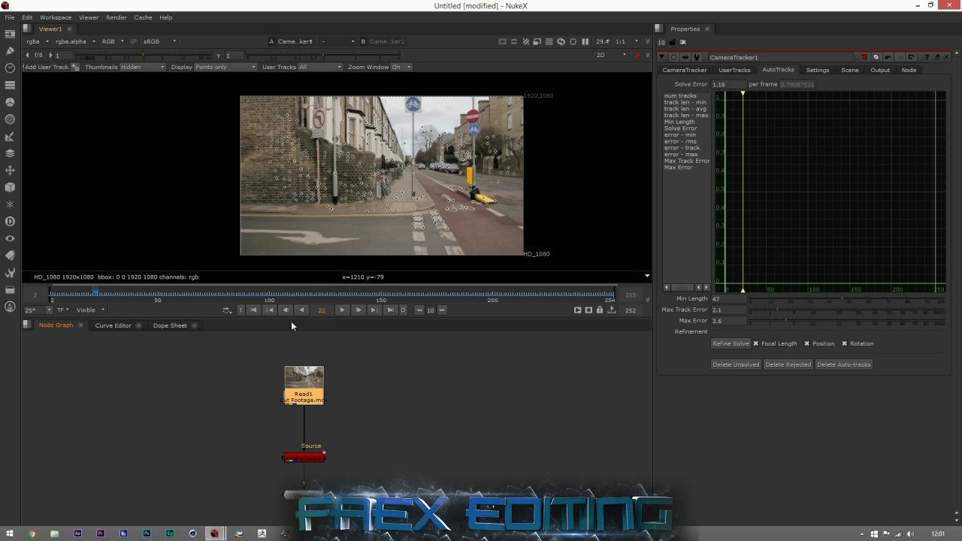
pyautogui.moveTo(293, 300); pyautogui.dragTo(142, 294)
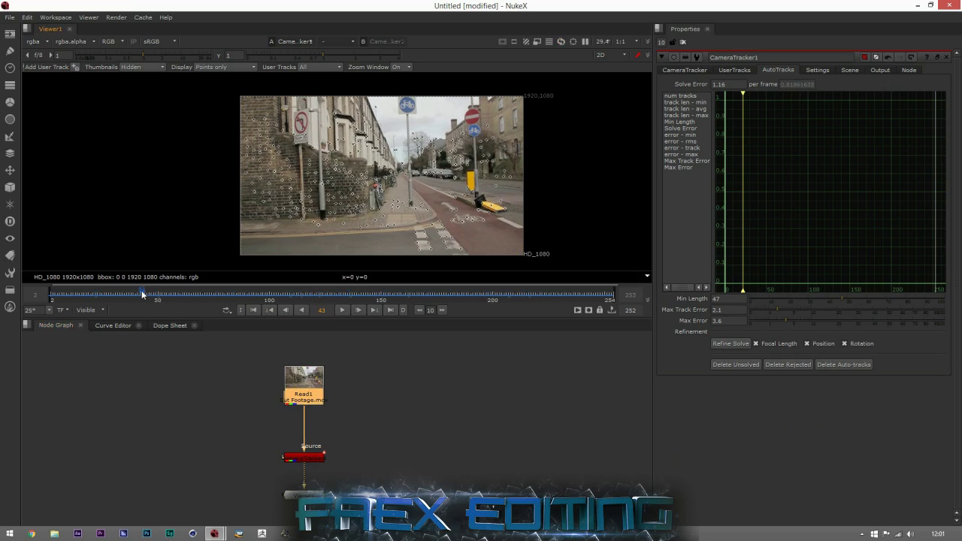